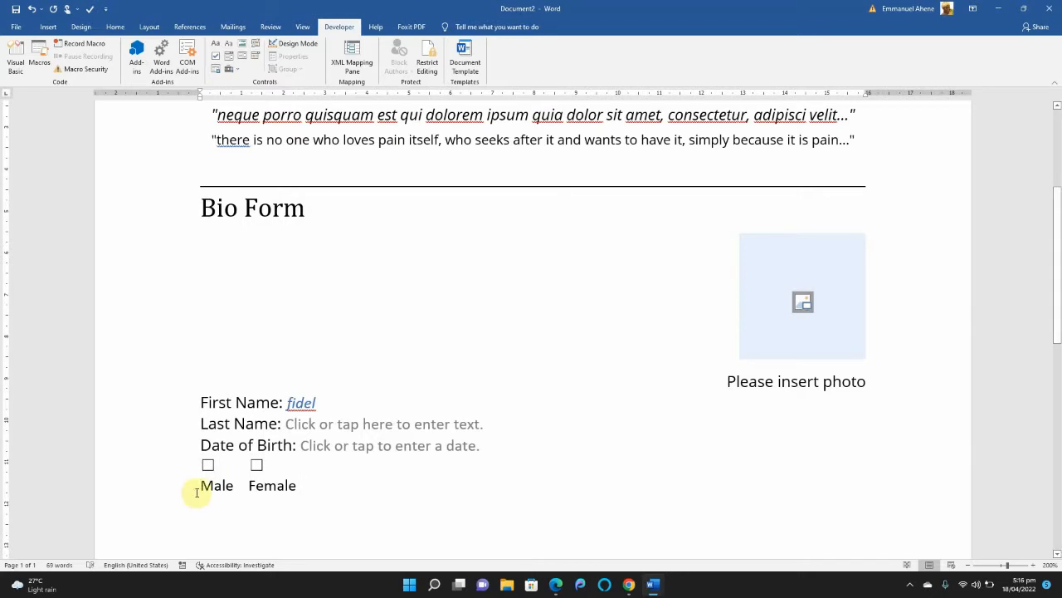
# Insert a second check box content control beside the Male one and label it "Female" underneath.
pyautogui.click(498, 446)
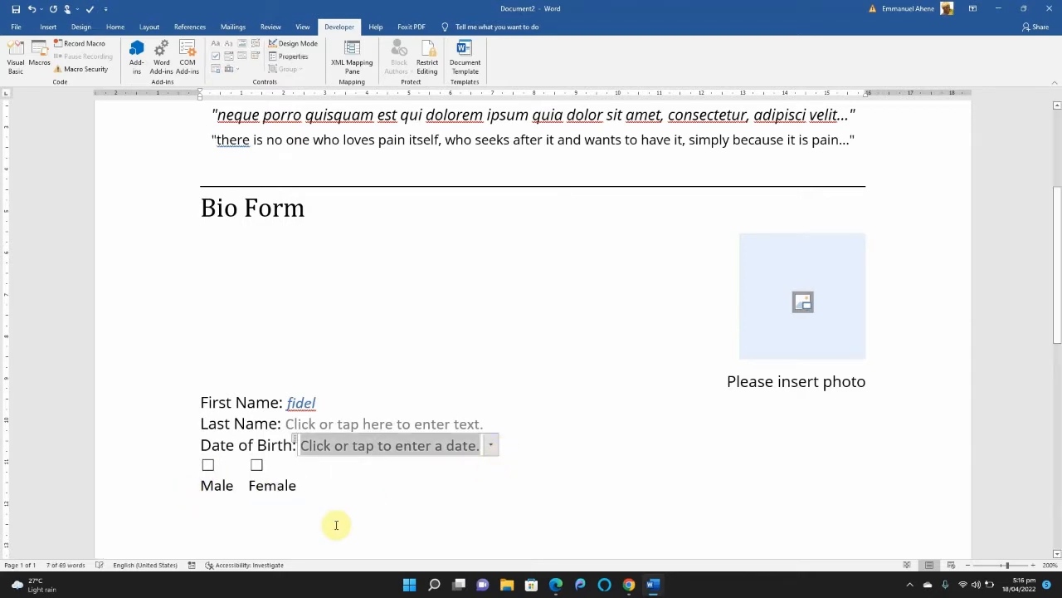
pyautogui.press('Return')
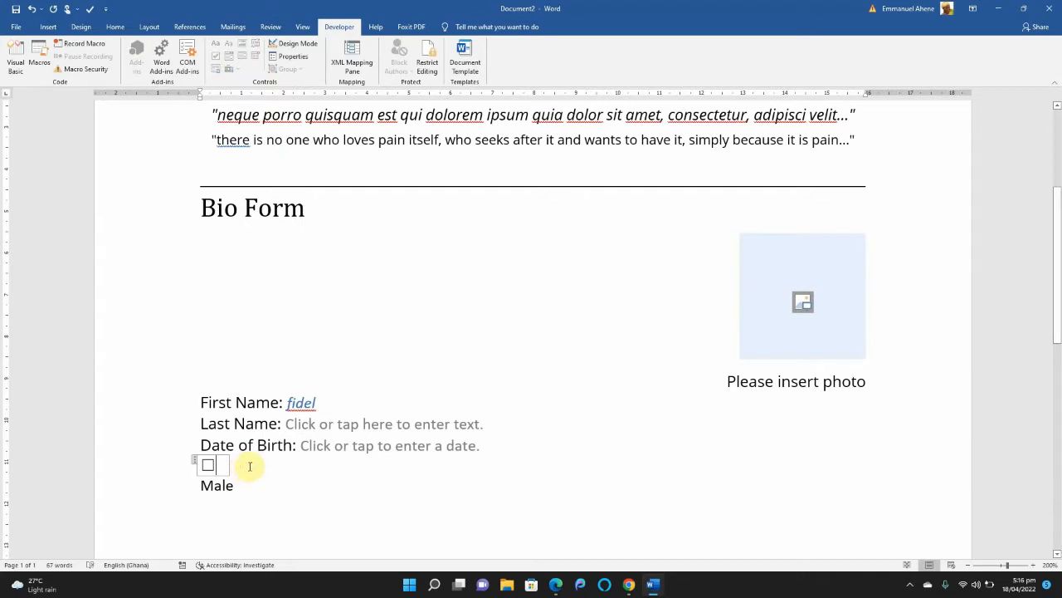
pyautogui.click(249, 466)
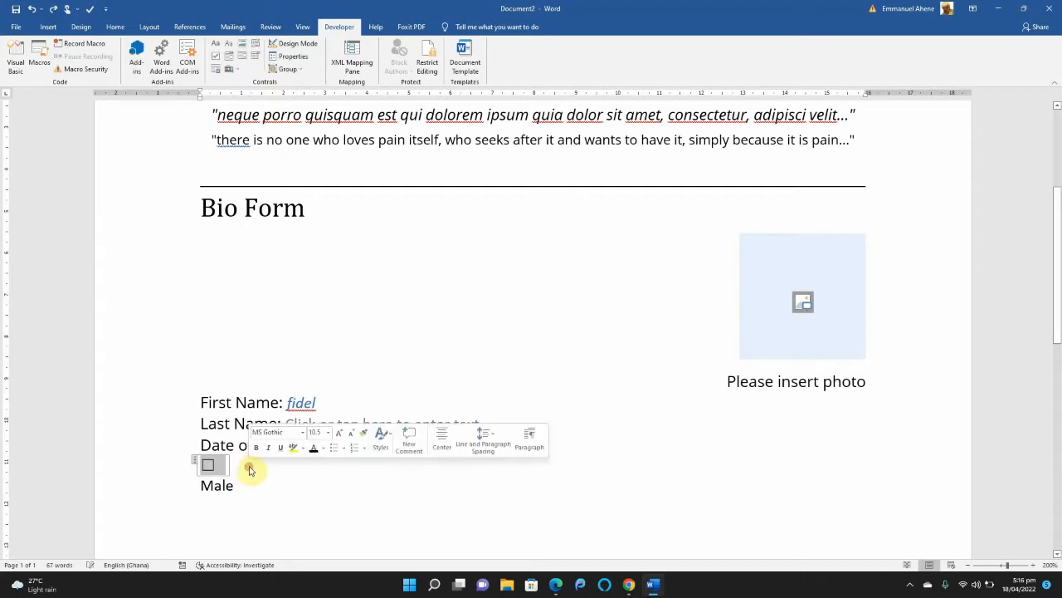
pyautogui.click(220, 63)
pyautogui.click(263, 487)
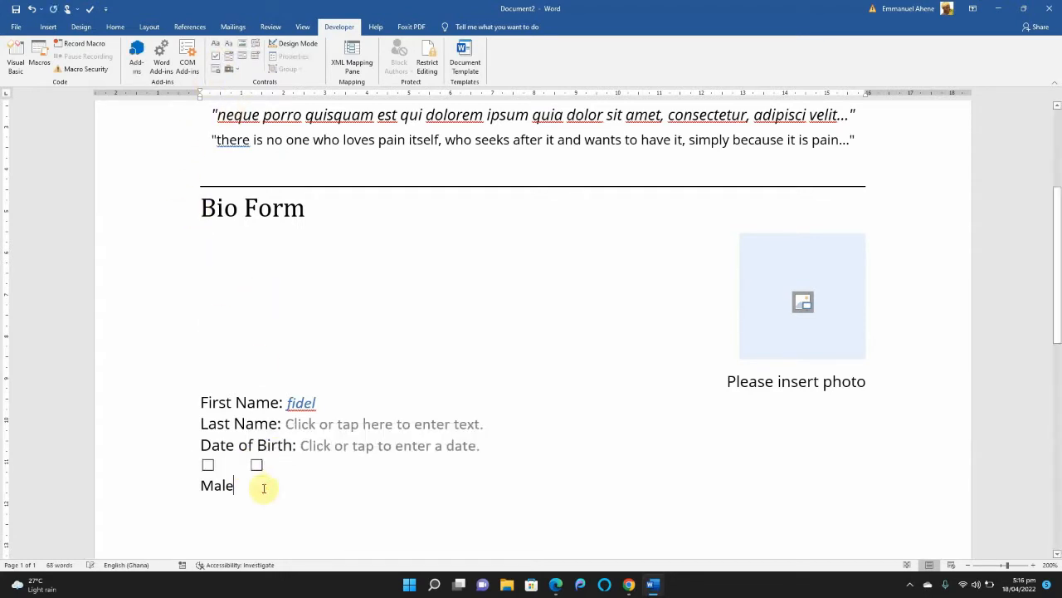
pyautogui.write('Female')
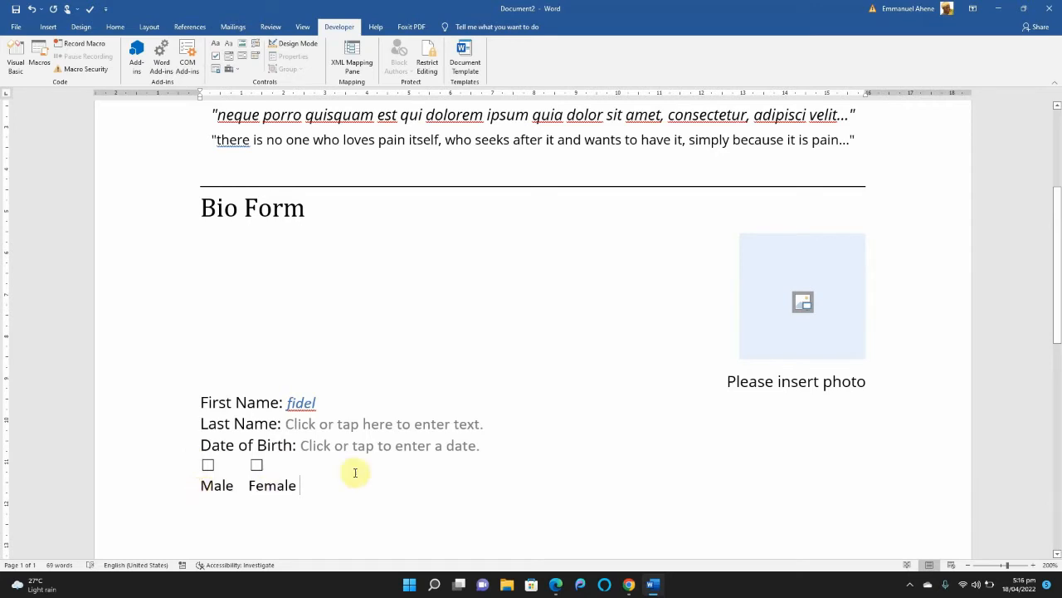
# Start a new line below the Male and Female labels and begin it with "Are".
pyautogui.click(496, 447)
pyautogui.click(341, 512)
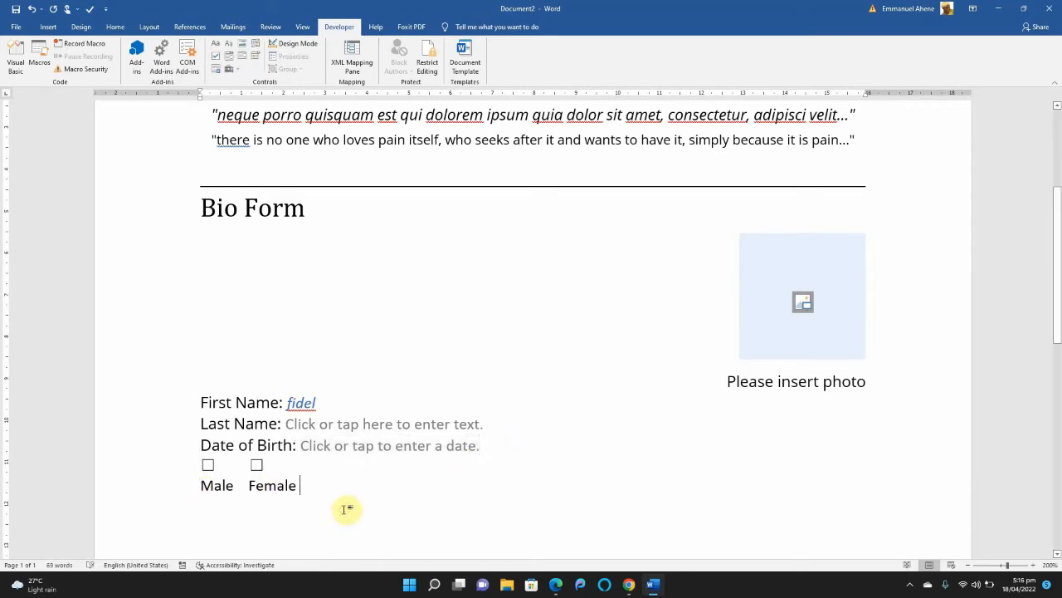
pyautogui.press('Return')
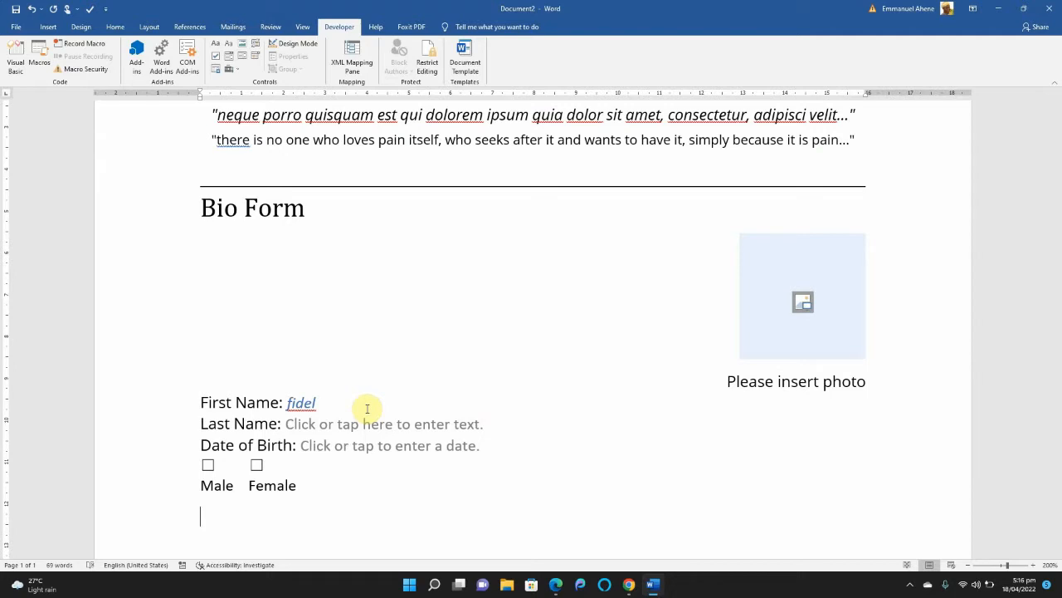
pyautogui.write('Are')
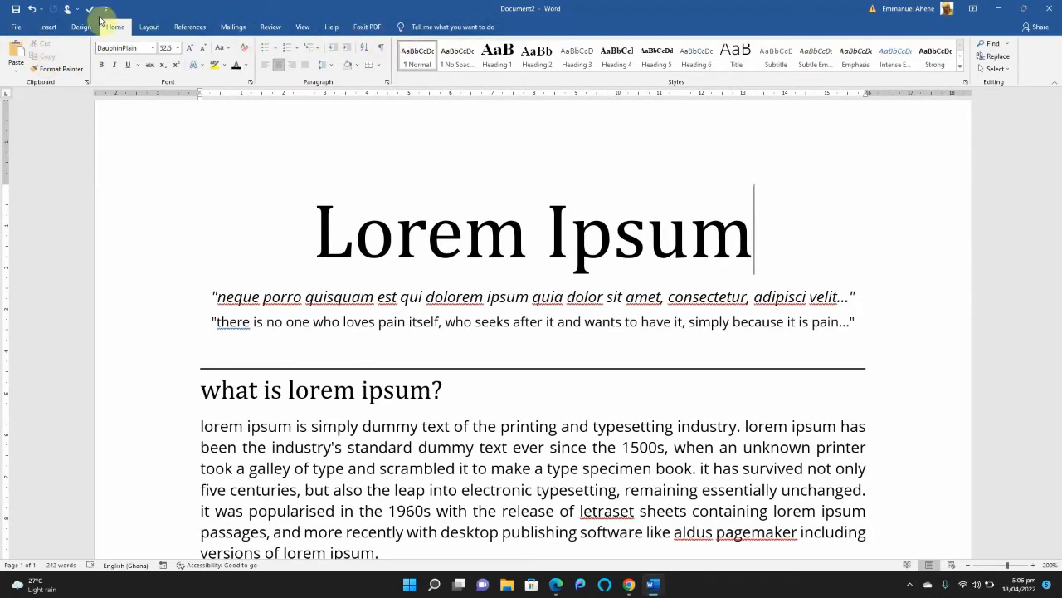
# Enable the Developer tab among the main tabs in the ribbon customization options.
pyautogui.click(15, 28)
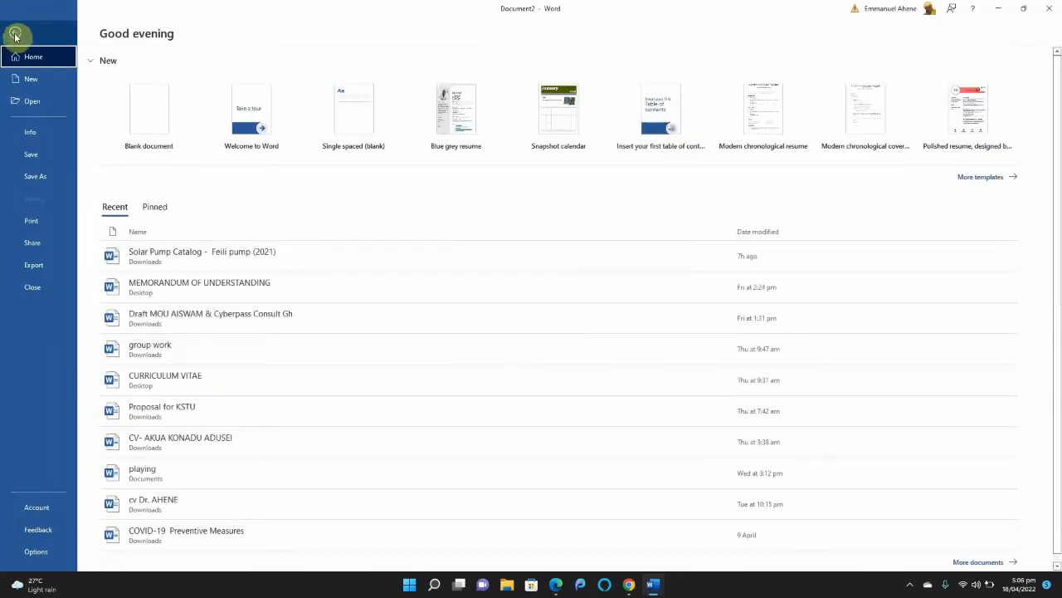
pyautogui.click(30, 554)
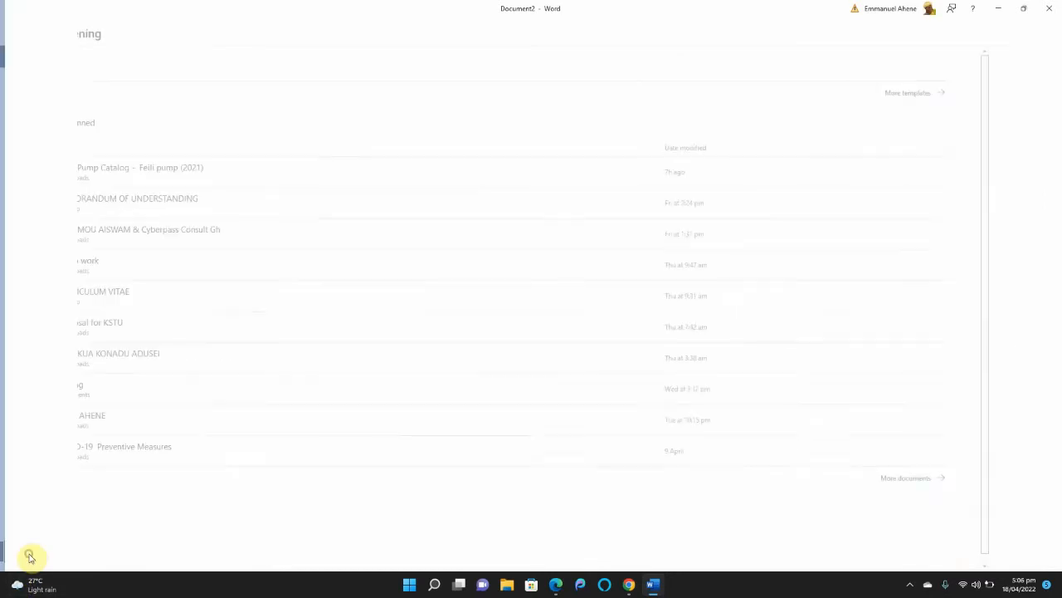
pyautogui.press('Escape')
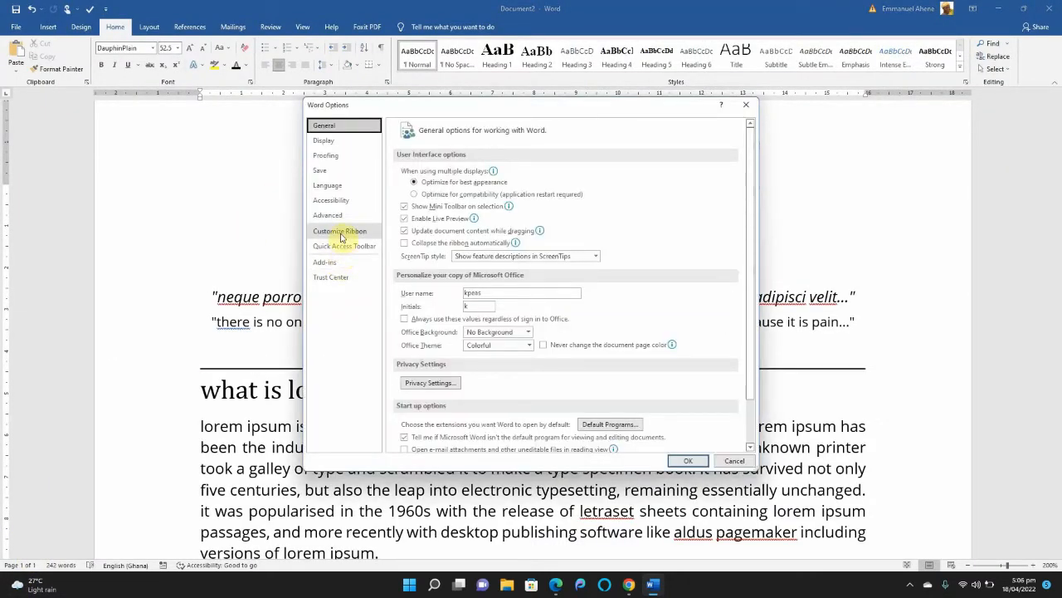
pyautogui.click(340, 235)
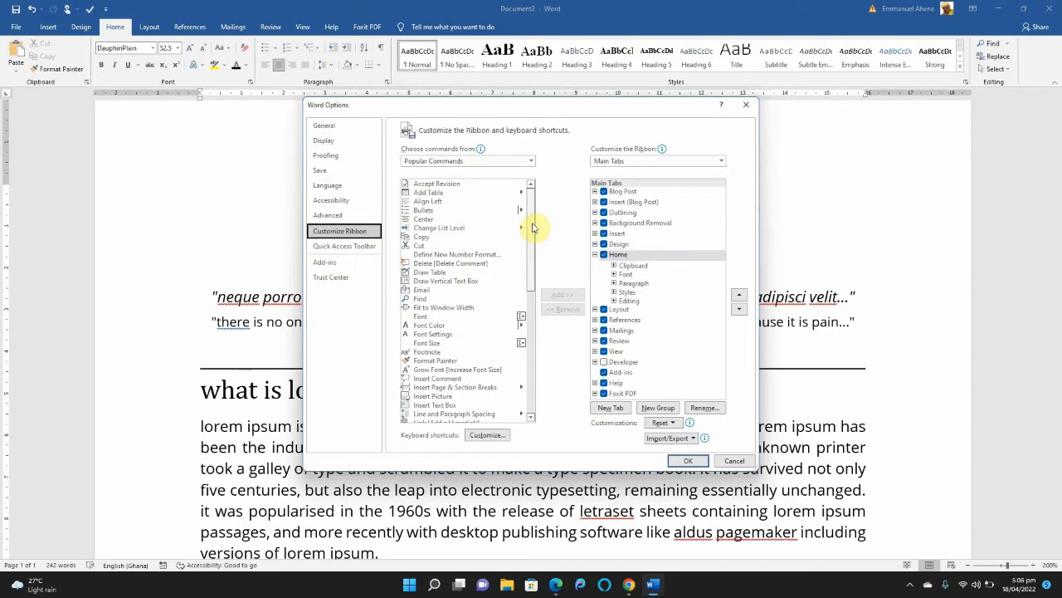
pyautogui.moveTo(533, 226); pyautogui.dragTo(537, 355)
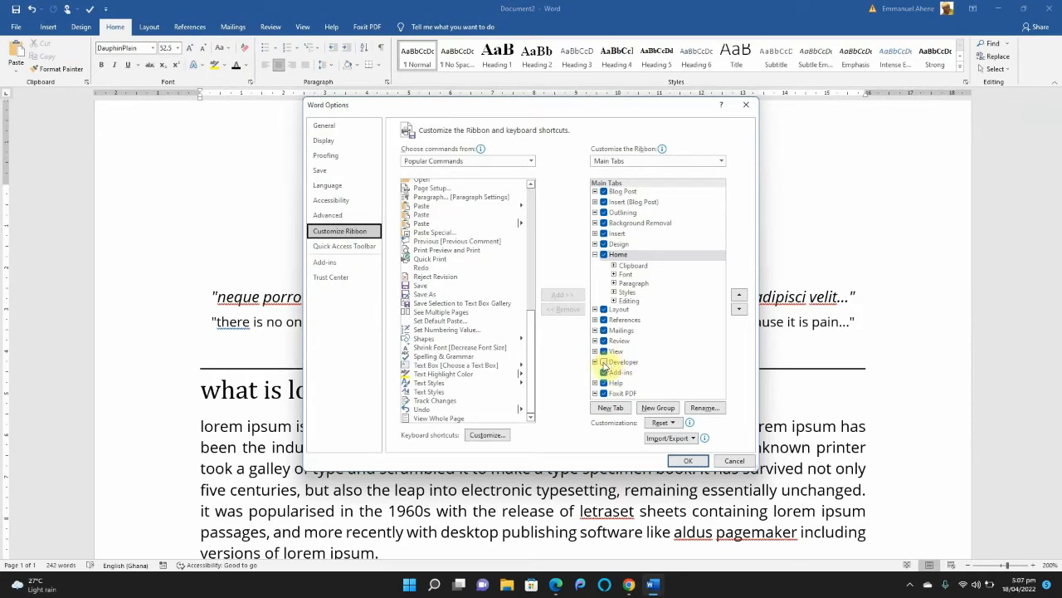
pyautogui.click(604, 363)
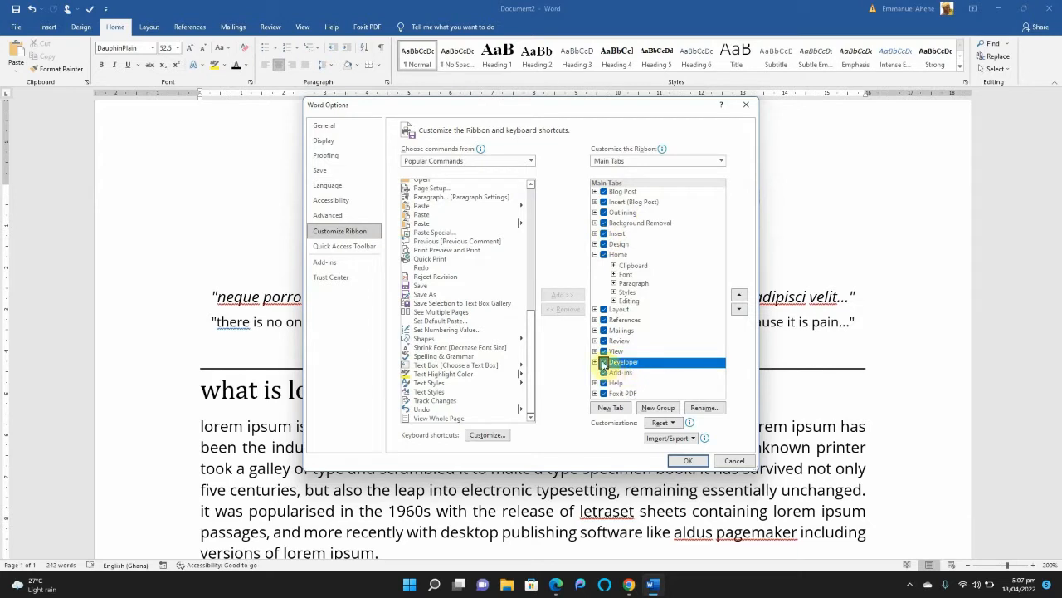
pyautogui.click(688, 461)
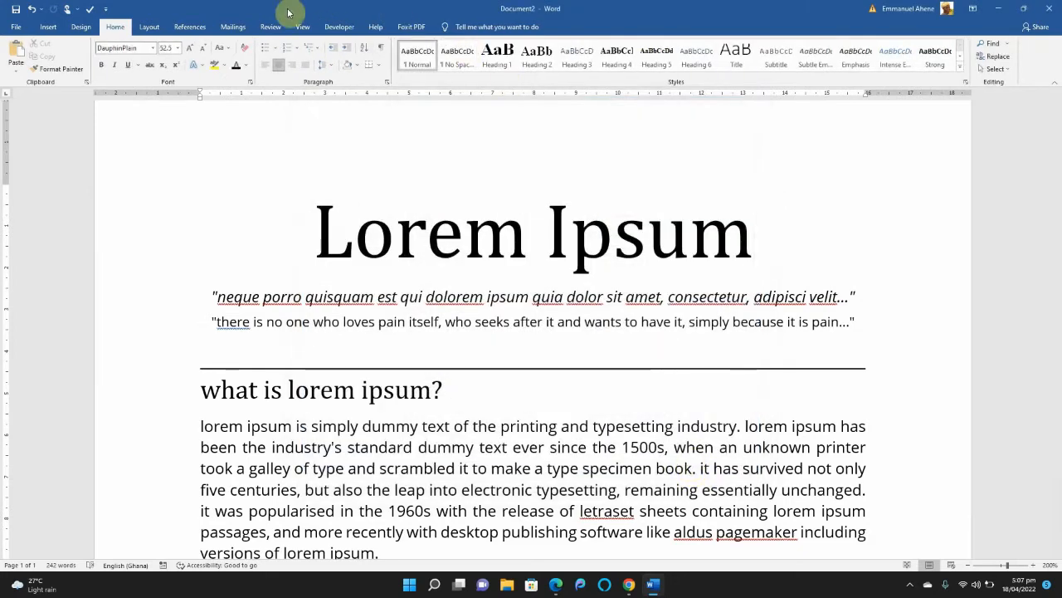
# Examine the Developer content controls, including the plain text control and the legacy form and ActiveX tools.
pyautogui.click(338, 28)
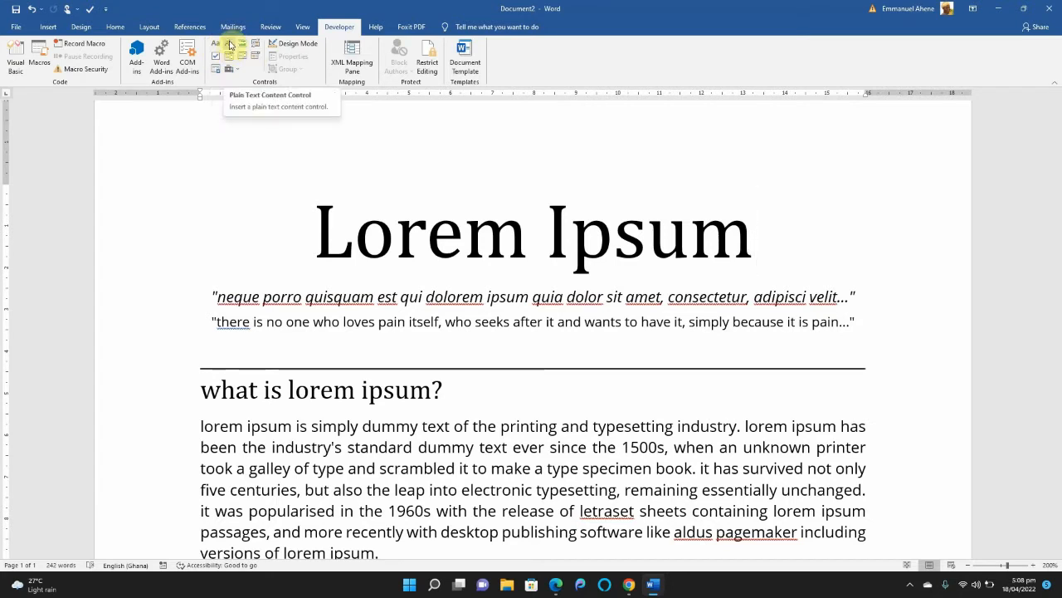
pyautogui.click(233, 48)
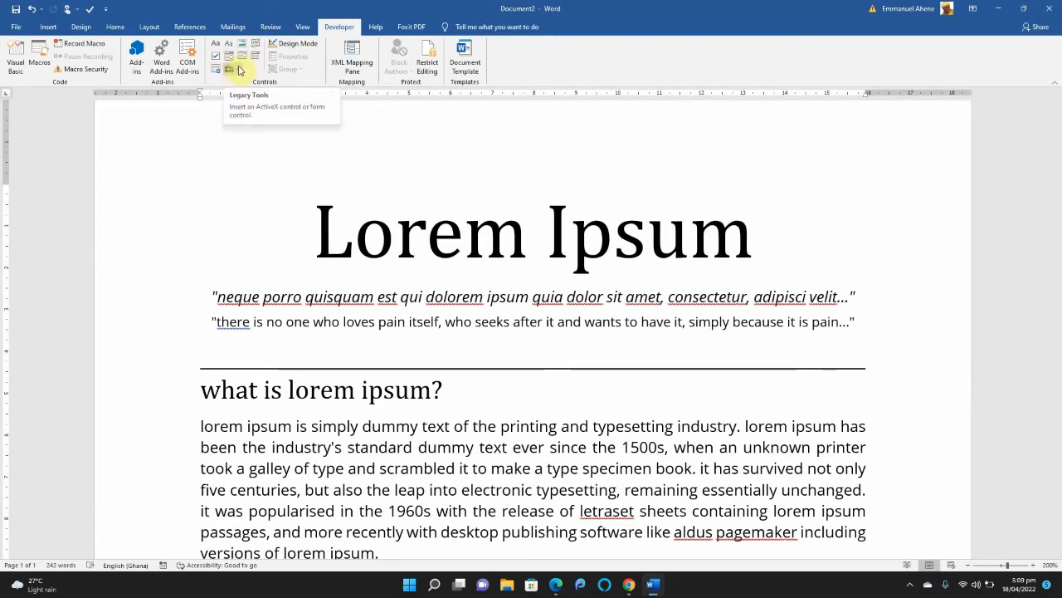
pyautogui.click(237, 71)
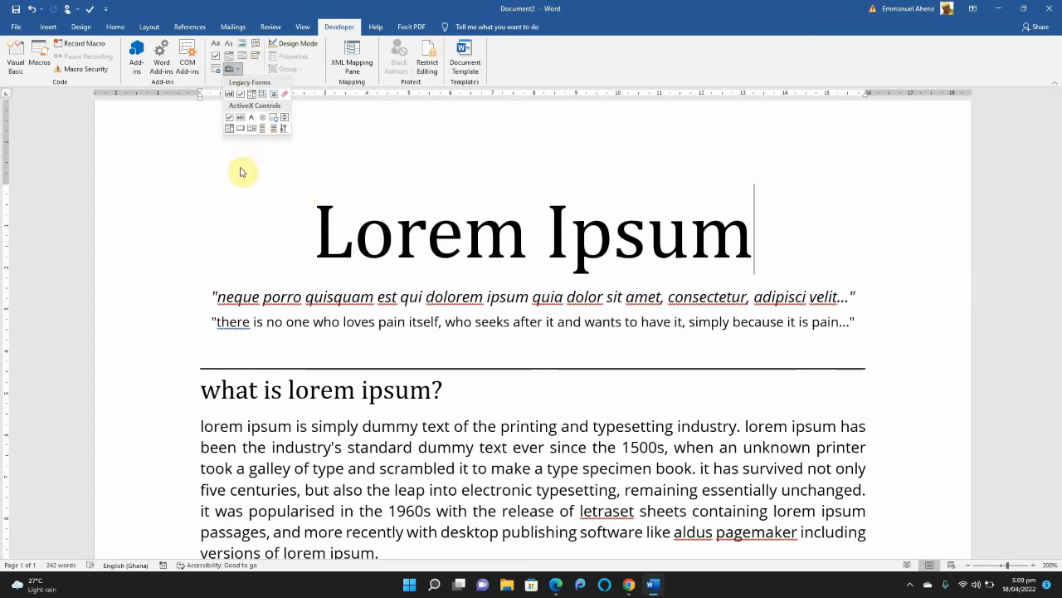
pyautogui.click(232, 70)
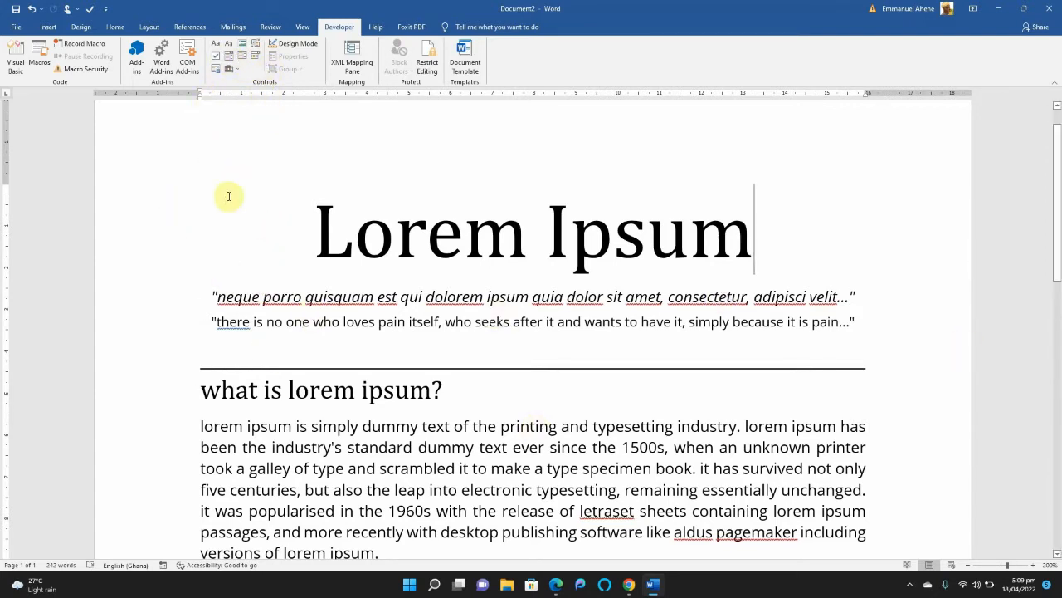
# Insert a rich text content control after the word "recently" in the "what is lorem ipsum?" paragraph.
pyautogui.moveTo(270, 199); pyautogui.dragTo(581, 396)
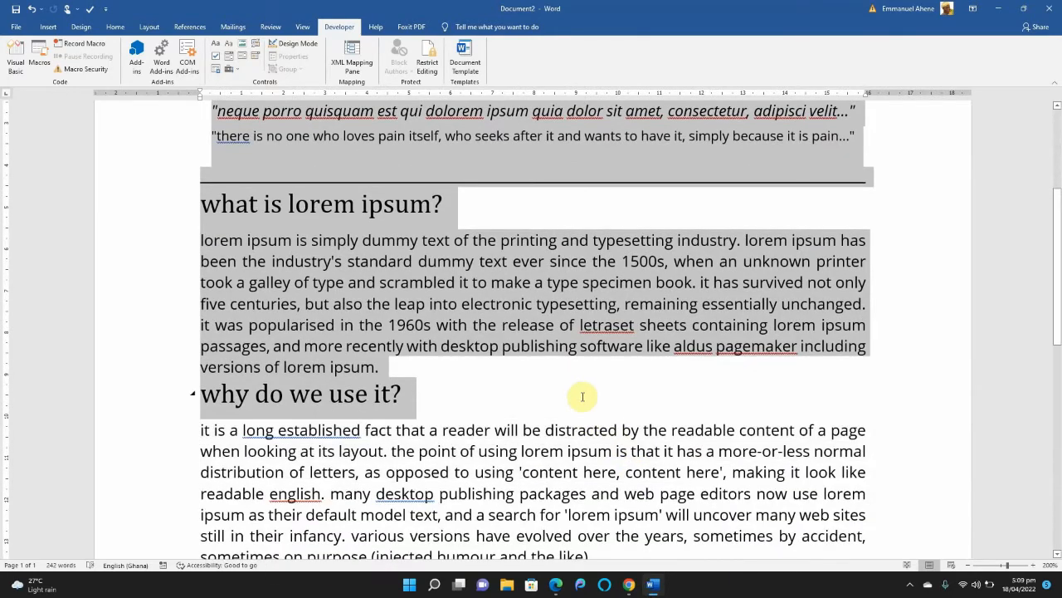
pyautogui.click(415, 365)
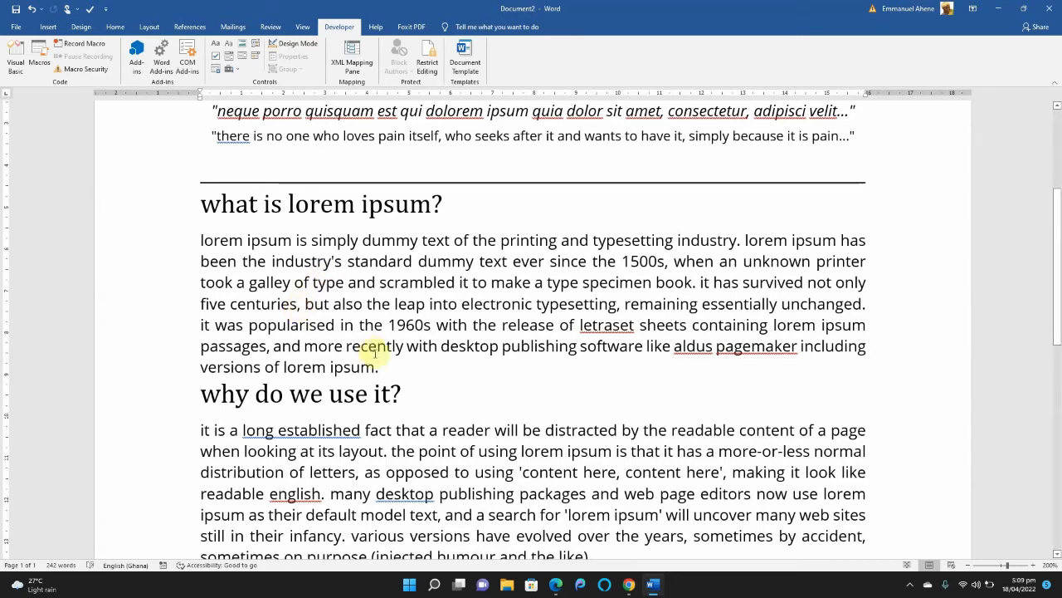
pyautogui.click(404, 346)
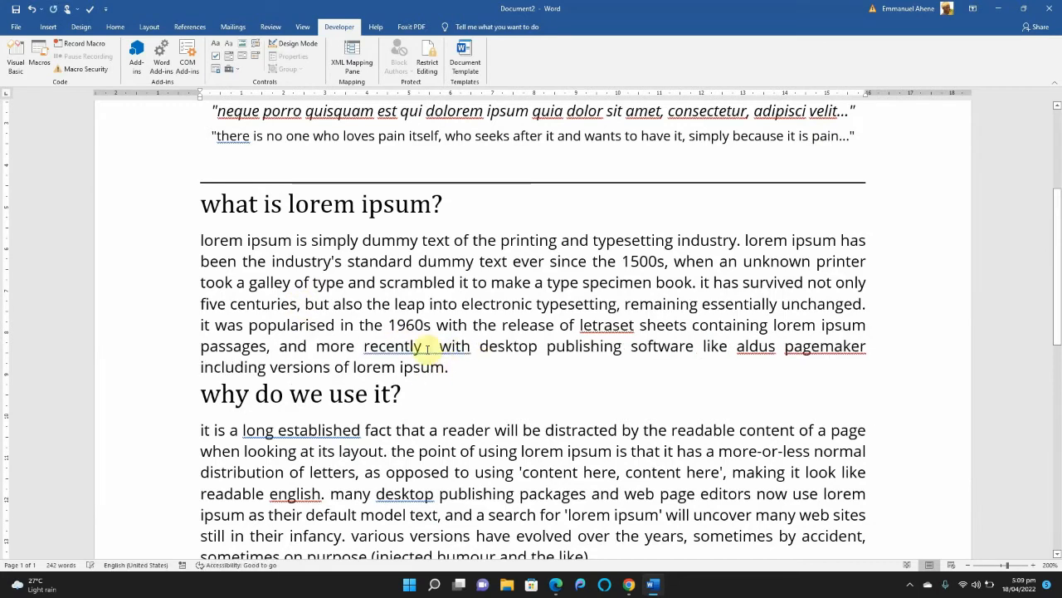
pyautogui.click(218, 44)
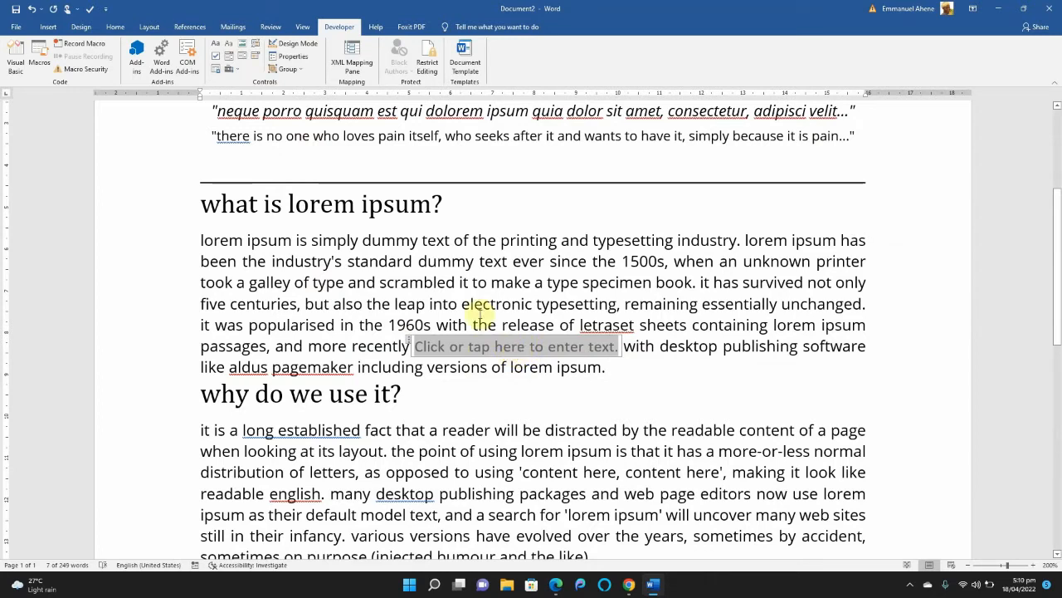
# Fill the rich text content control in the paragraph with the sample text "didkdkdkdkd".
pyautogui.click(438, 326)
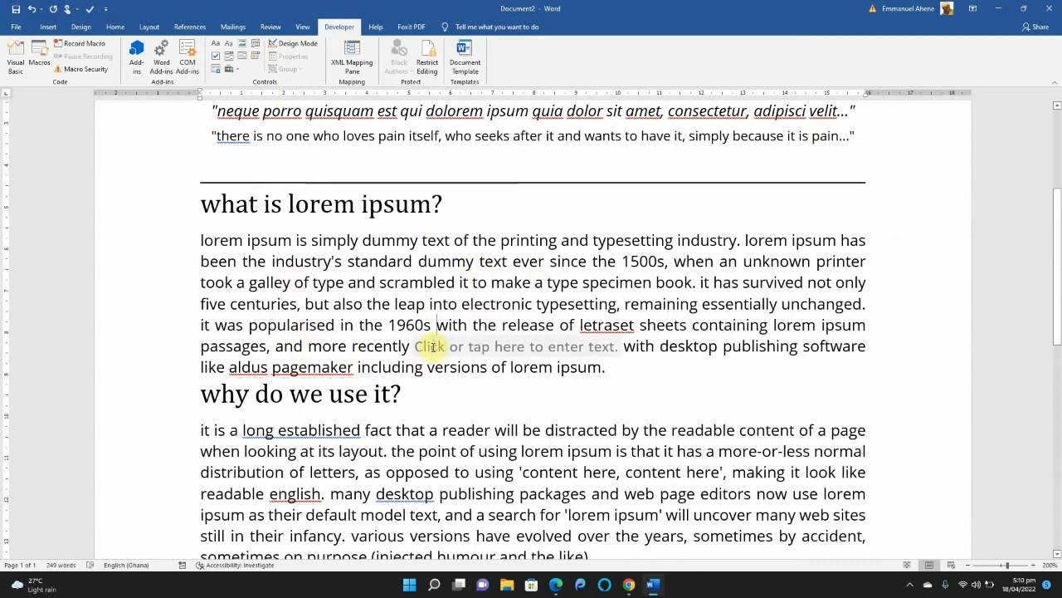
pyautogui.click(435, 347)
pyautogui.write('didkdkdkdkd')
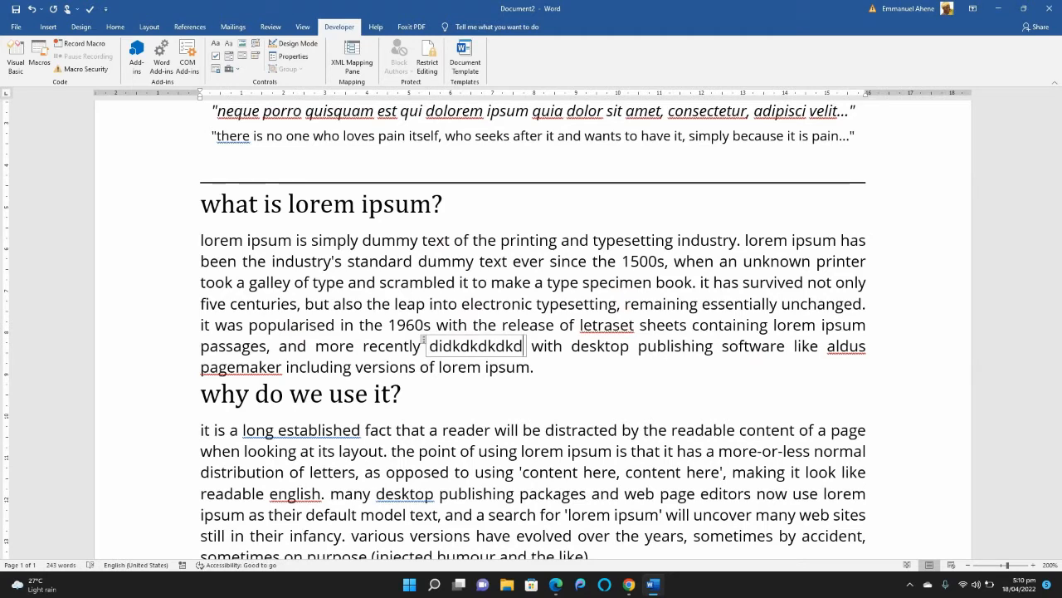
# Add a plain text content control above the "why do we use it?" heading and fill it with "fofoojjf".
pyautogui.click(545, 324)
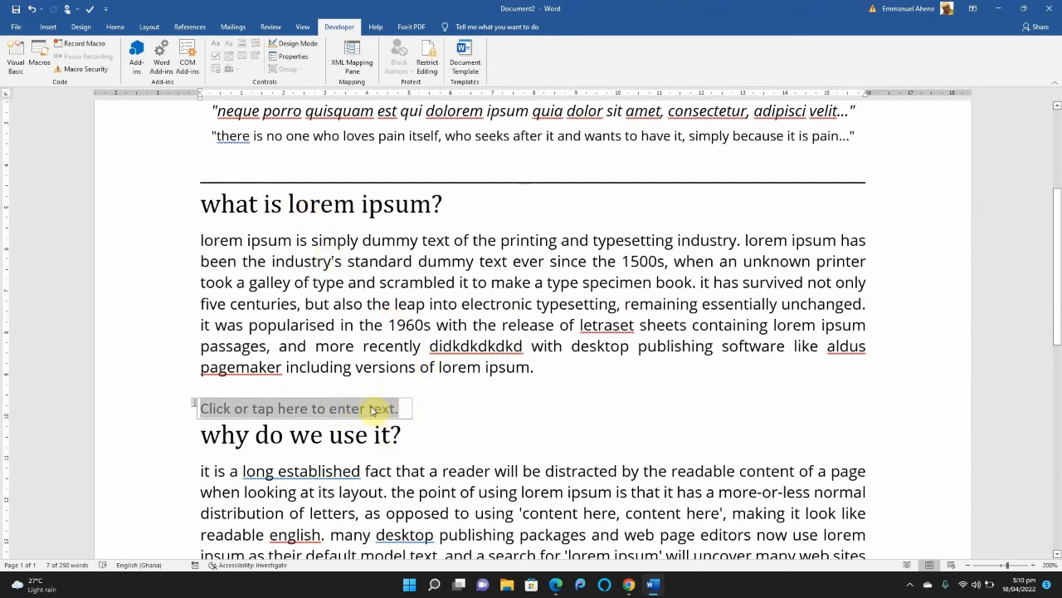
pyautogui.write('fofoojjf')
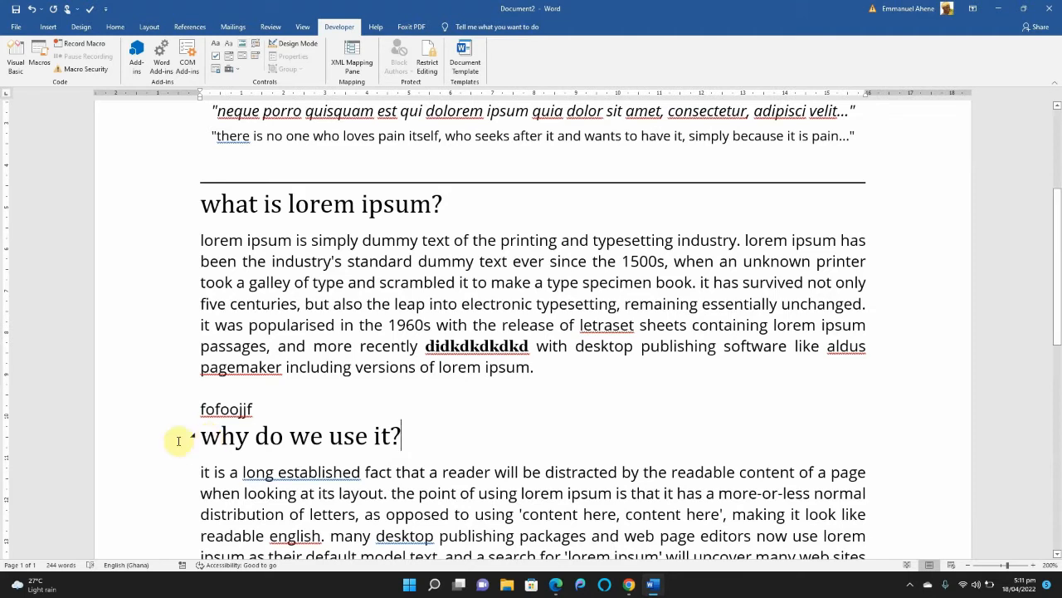
# Replace the "what is lorem ipsum?" heading text with "Bio Form".
pyautogui.click(200, 240)
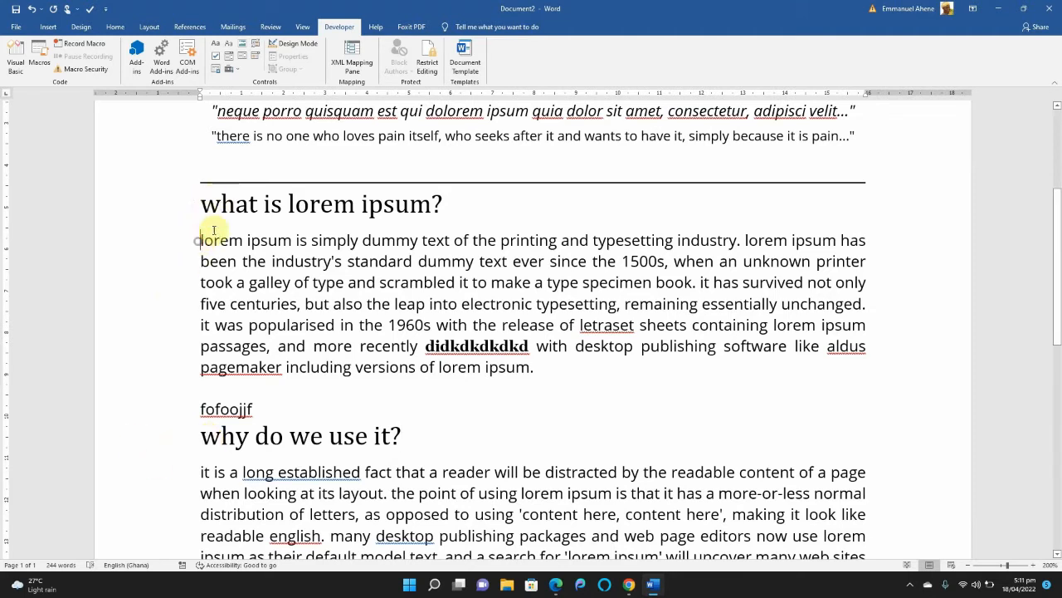
pyautogui.click(443, 203)
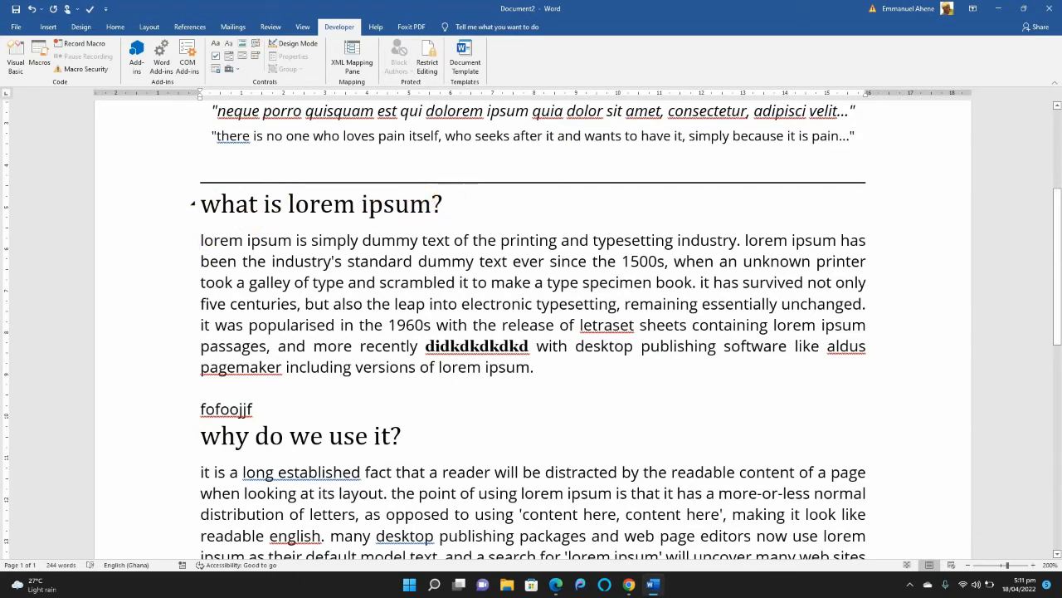
pyautogui.press('BackSpace')
pyautogui.press('BackSpace')
pyautogui.press('BackSpace')
pyautogui.press('BackSpace')
pyautogui.press('BackSpace')
pyautogui.press('BackSpace')
pyautogui.press('BackSpace')
pyautogui.press('BackSpace')
pyautogui.press('BackSpace')
pyautogui.press('BackSpace')
pyautogui.press('BackSpace')
pyautogui.press('BackSpace')
pyautogui.press('BackSpace')
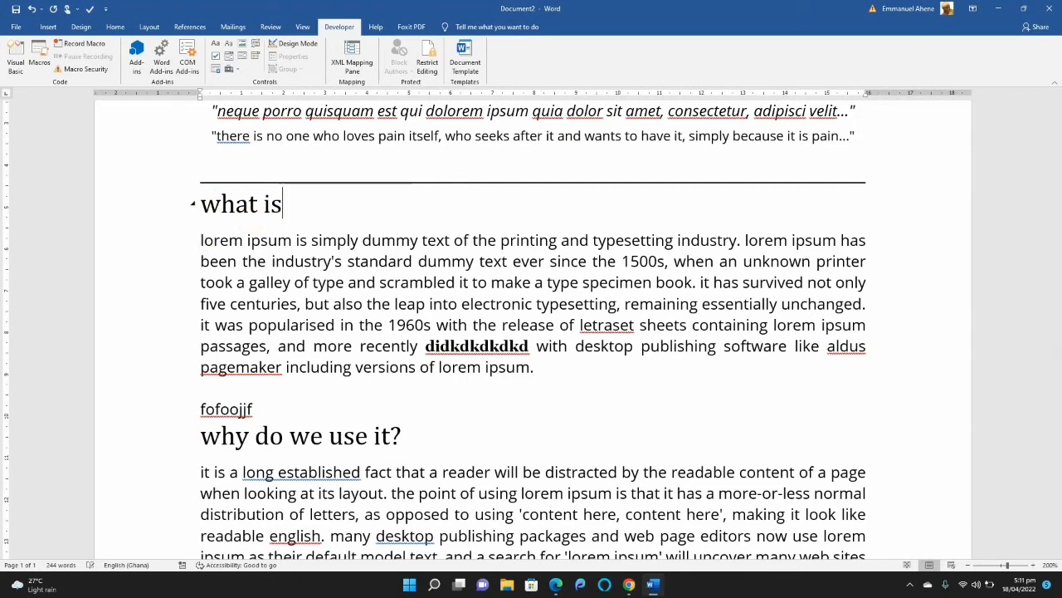
pyautogui.press('BackSpace')
pyautogui.press('BackSpace')
pyautogui.press('BackSpace')
pyautogui.press('BackSpace')
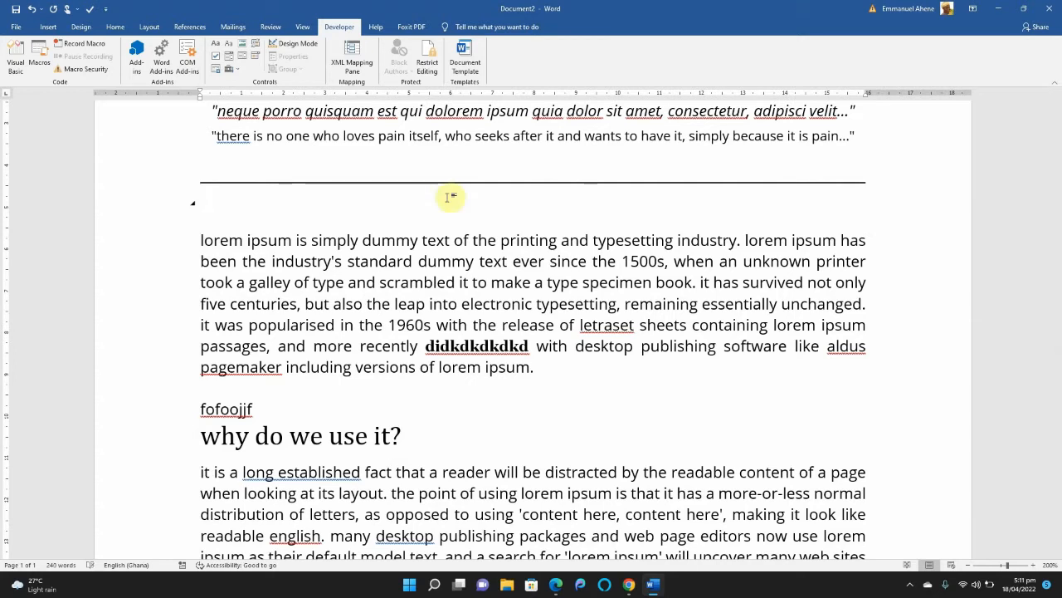
pyautogui.write('Bio Form')
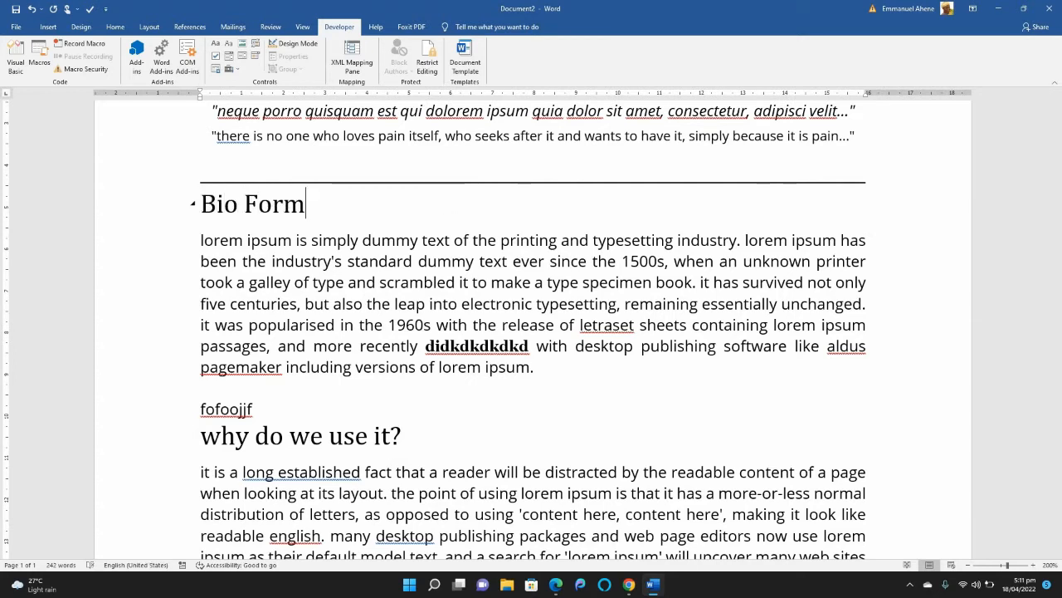
# Add blank space under the Bio Form heading and insert the label "First Name" before the first paragraph's text.
pyautogui.press('Return')
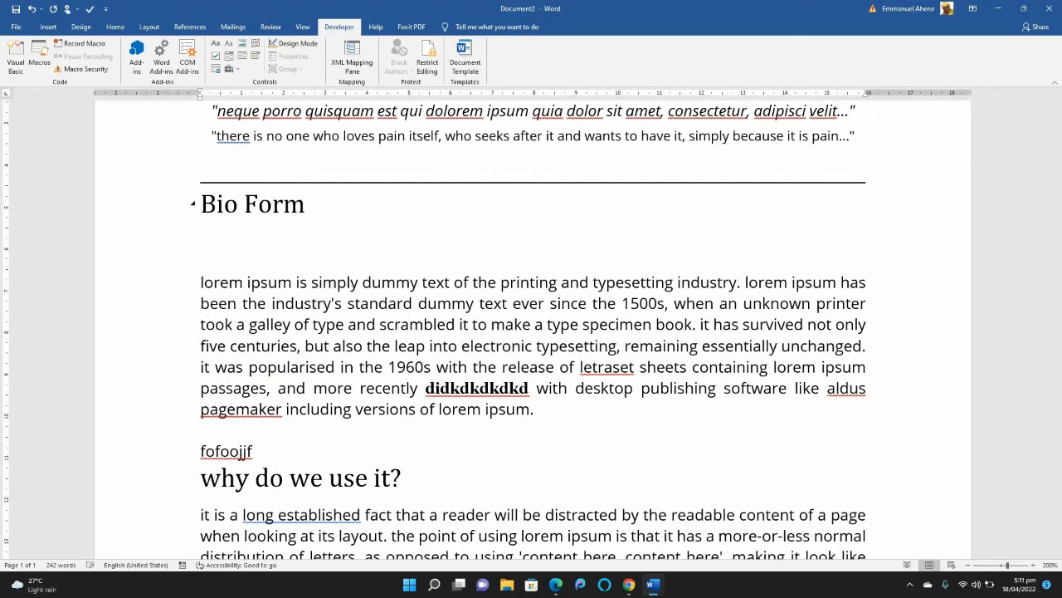
pyautogui.click(201, 282)
pyautogui.write('First')
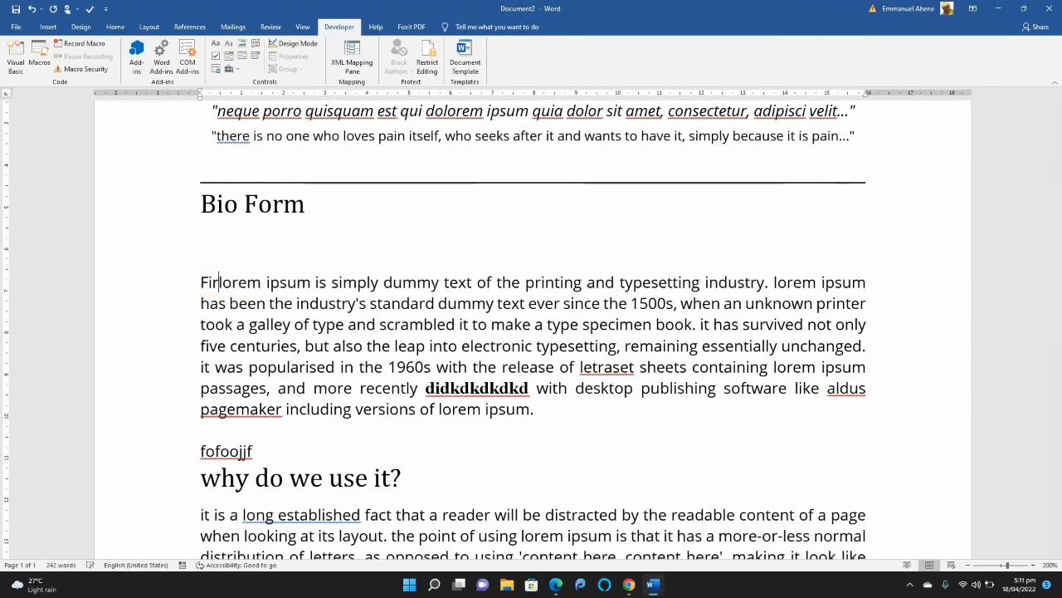
pyautogui.write(' Name ')
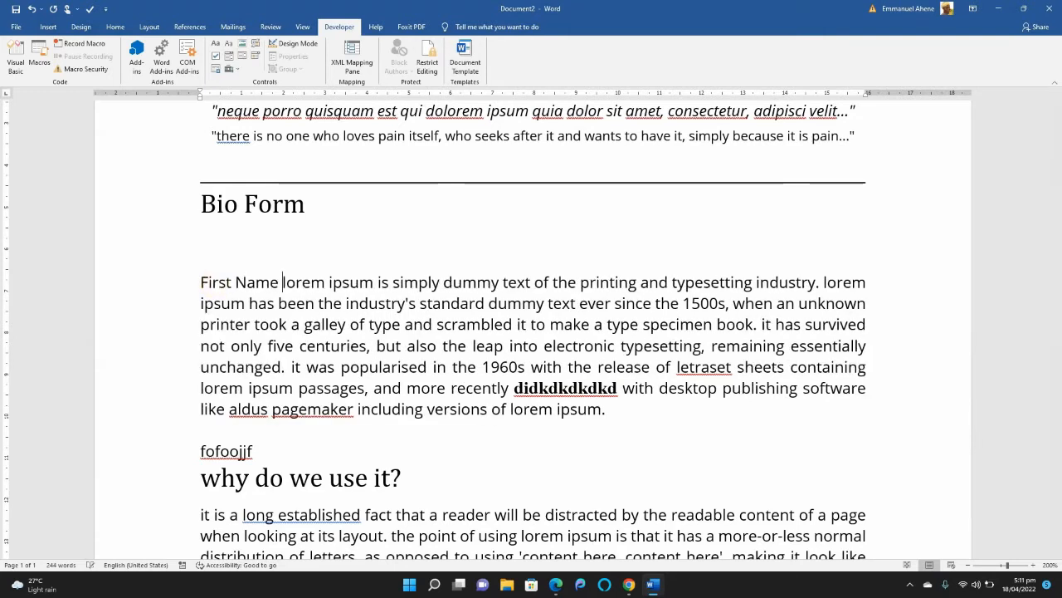
pyautogui.write(':')
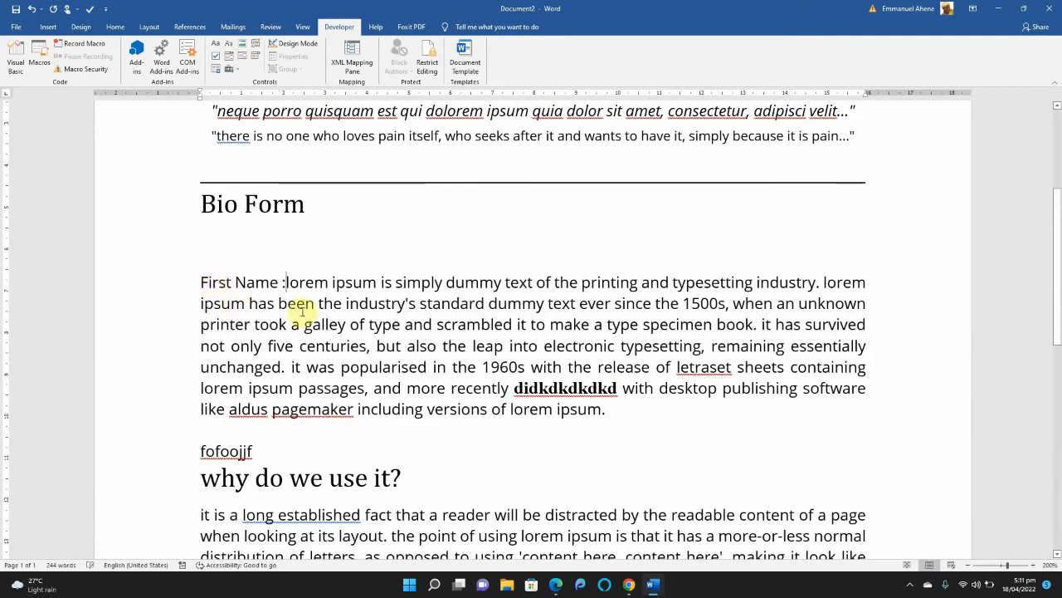
# Add a colon after the First Name label and delete the lorem ipsum text following it and everything below.
pyautogui.moveTo(286, 283); pyautogui.dragTo(620, 419)
pyautogui.press('Delete')
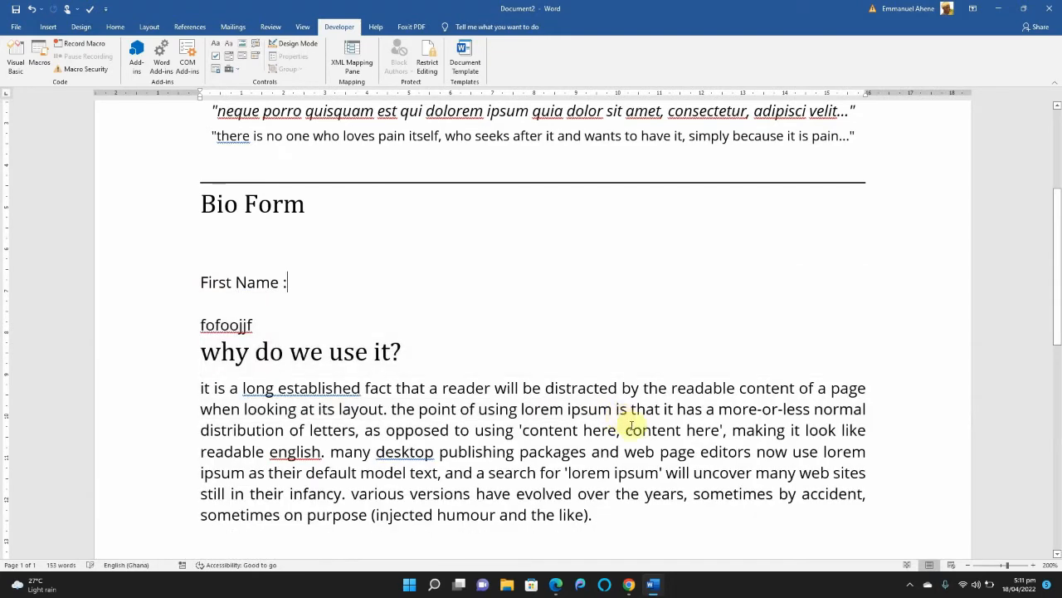
pyautogui.press('Return')
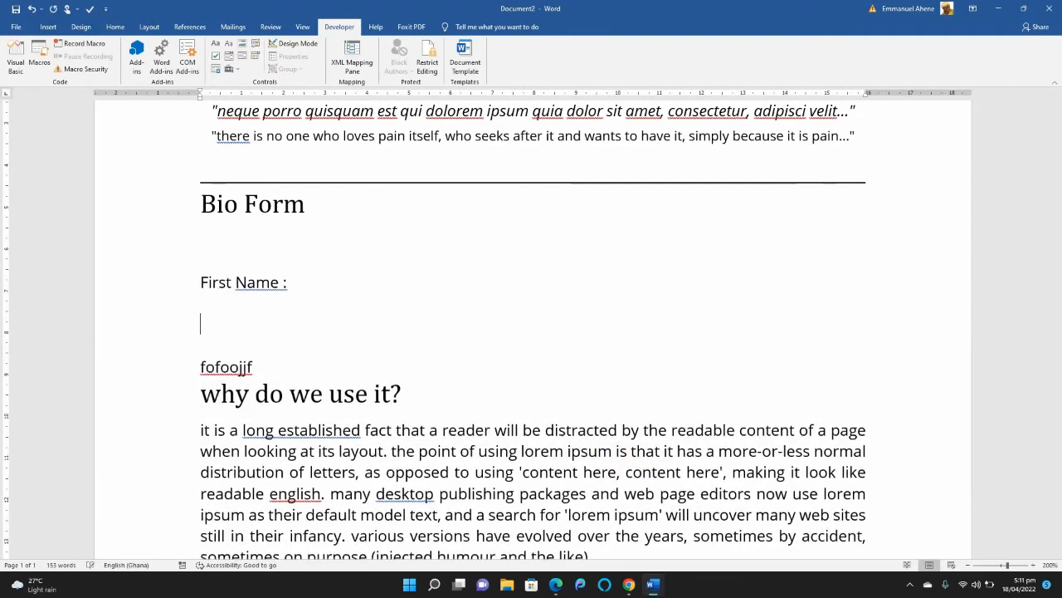
pyautogui.click(202, 366)
pyautogui.hotkey('ctrl', 'shift', 'End')
pyautogui.press('Delete')
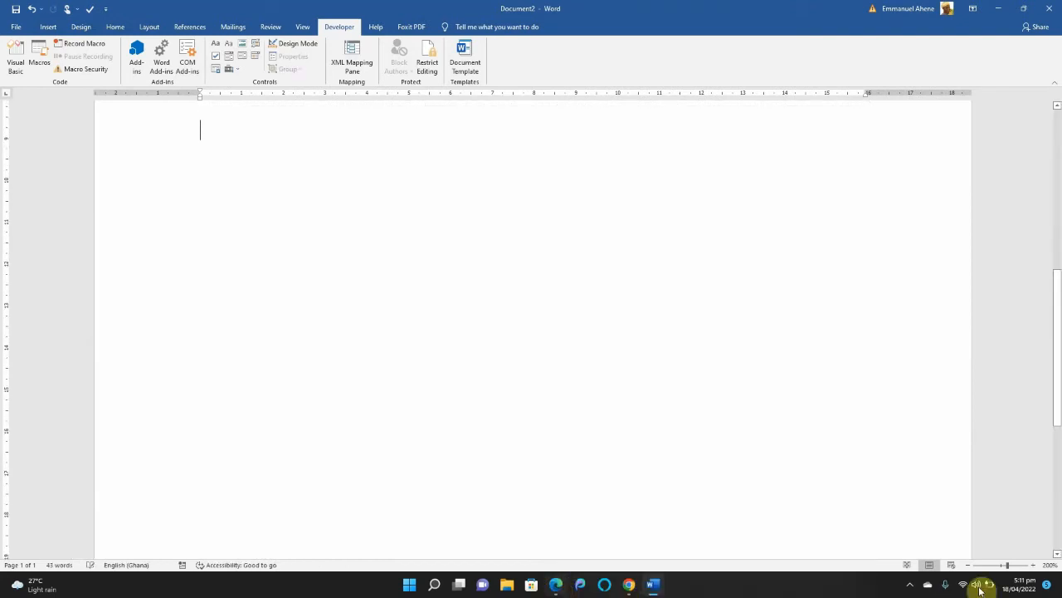
# Remove the space before the colon in the First Name label and insert a rich text content control after it.
pyautogui.moveTo(1057, 306); pyautogui.dragTo(1055, 200)
pyautogui.click(303, 380)
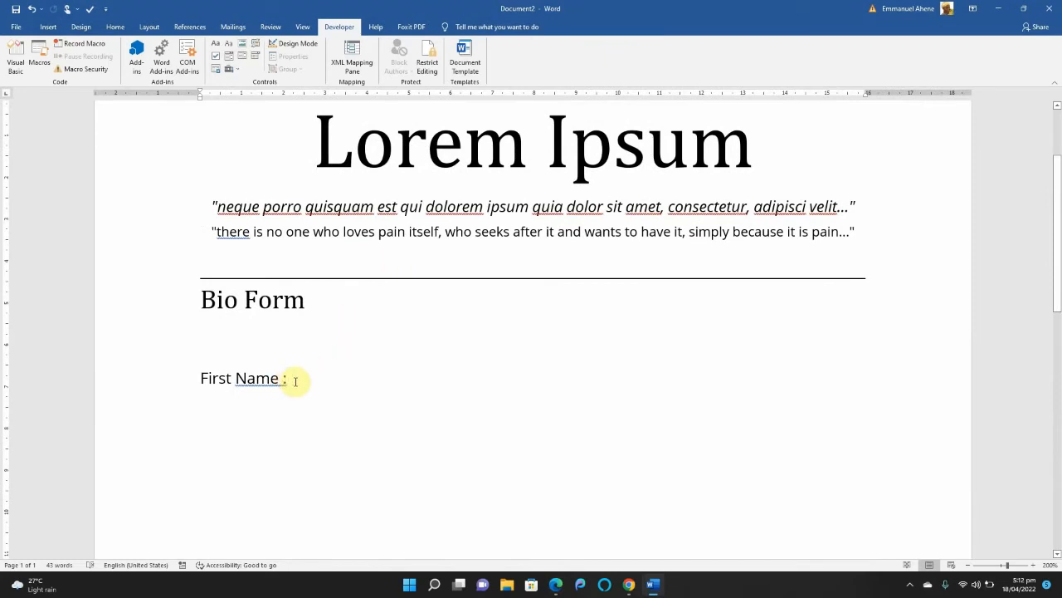
pyautogui.press('Left')
pyautogui.press('BackSpace')
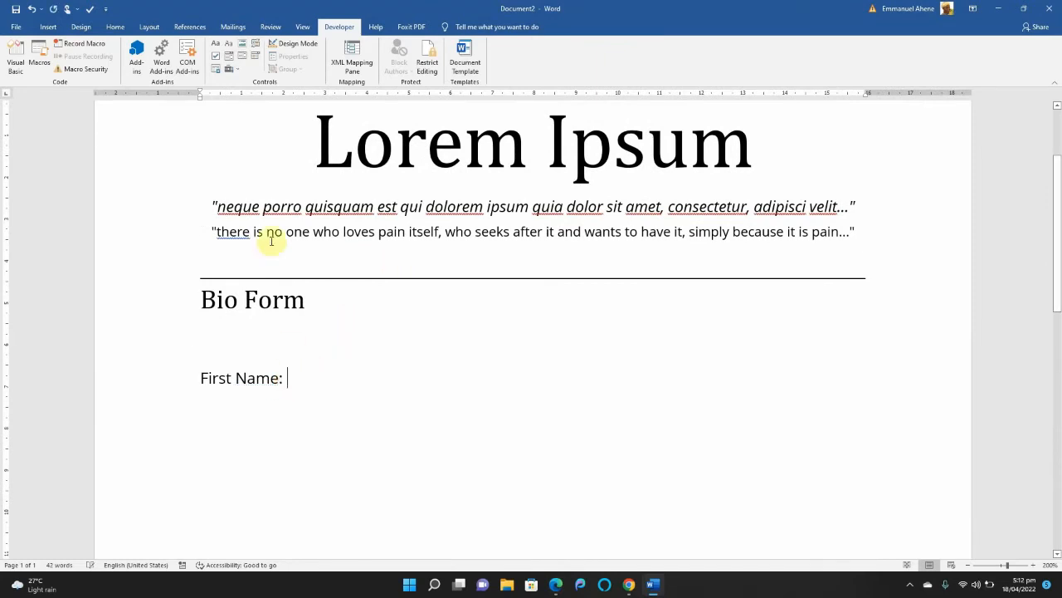
pyautogui.click(215, 44)
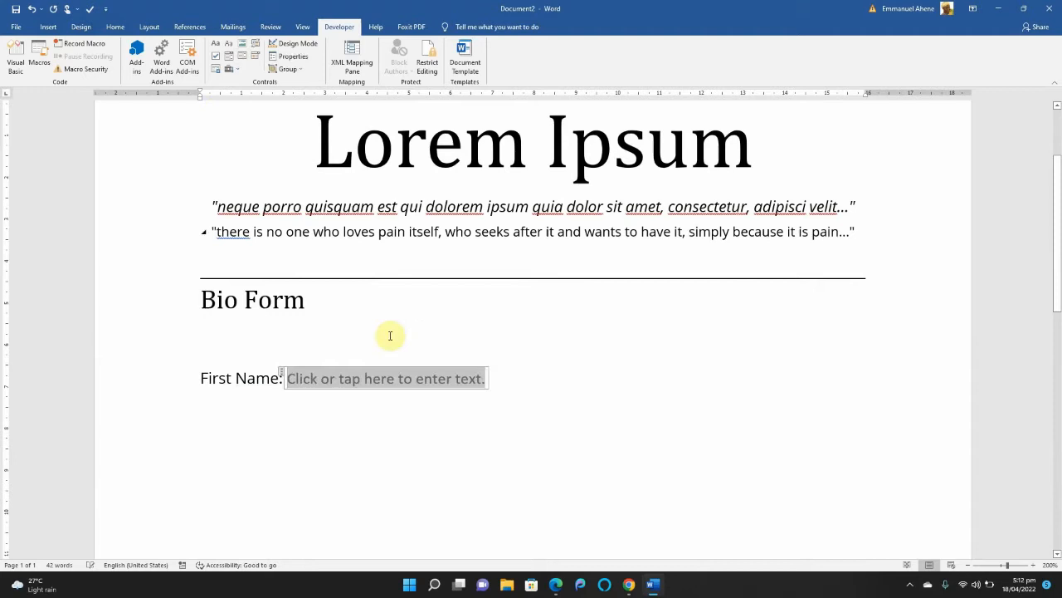
pyautogui.click(493, 377)
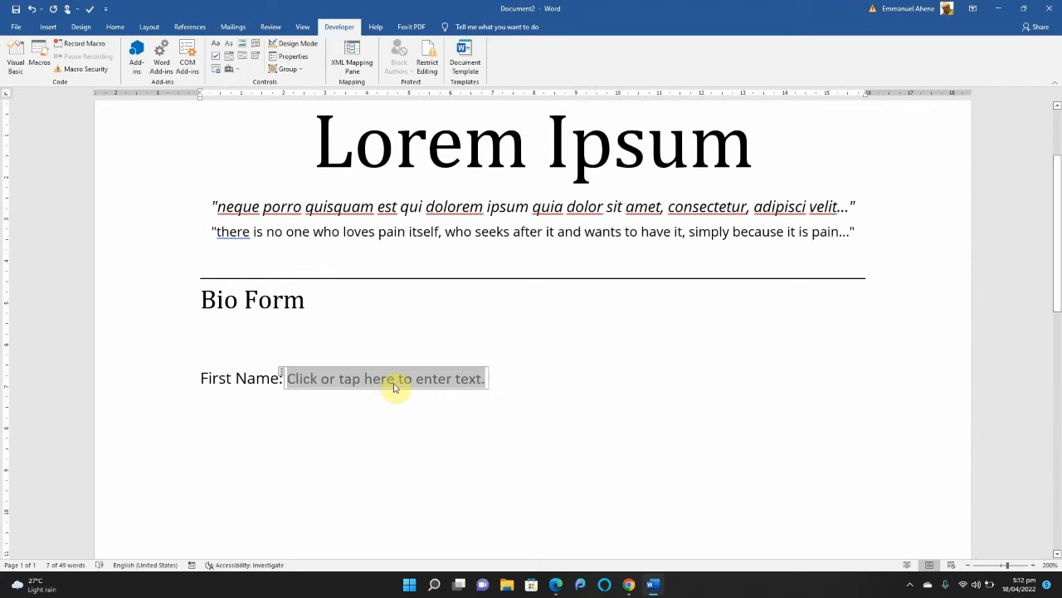
# Give the First Name content control the title "Fname" and the tag "first name" in its properties.
pyautogui.click(292, 58)
pyautogui.moveTo(532, 201); pyautogui.dragTo(822, 196)
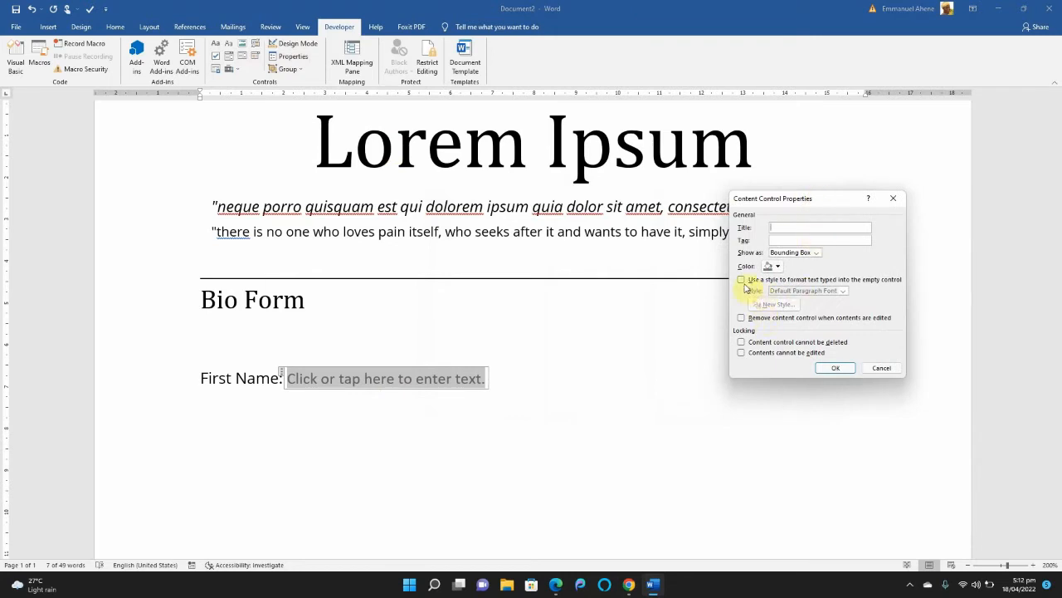
pyautogui.click(786, 240)
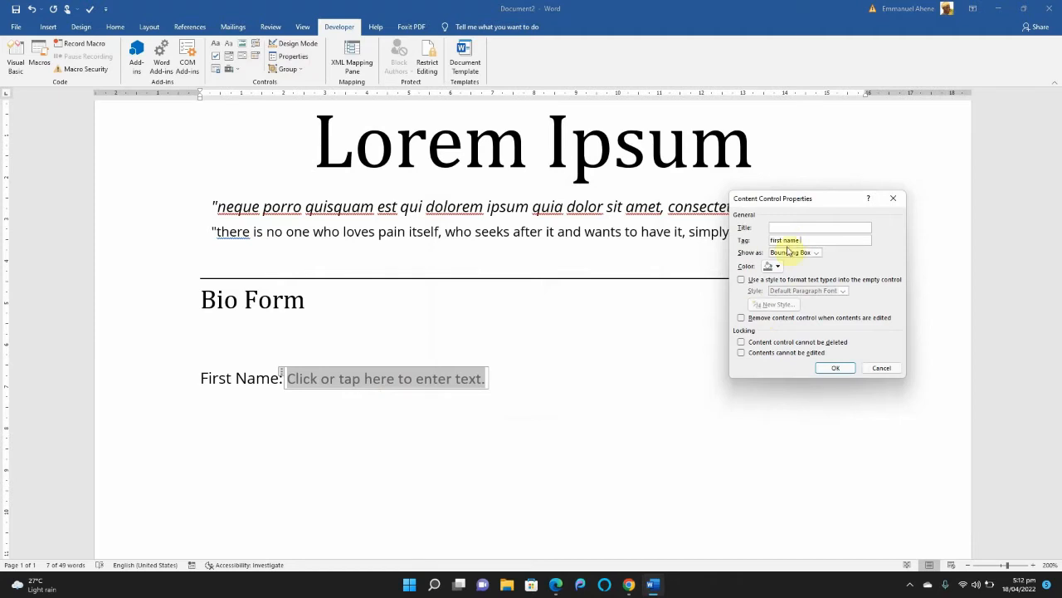
pyautogui.write('Fname')
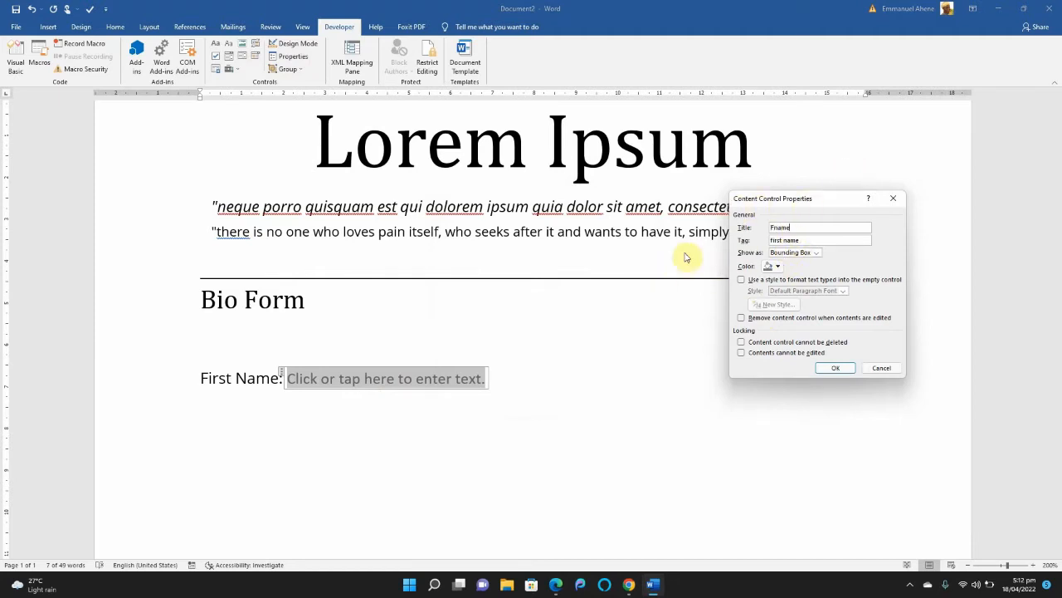
# Set the First Name content control to show as None, leaving its color selection as it is.
pyautogui.click(815, 253)
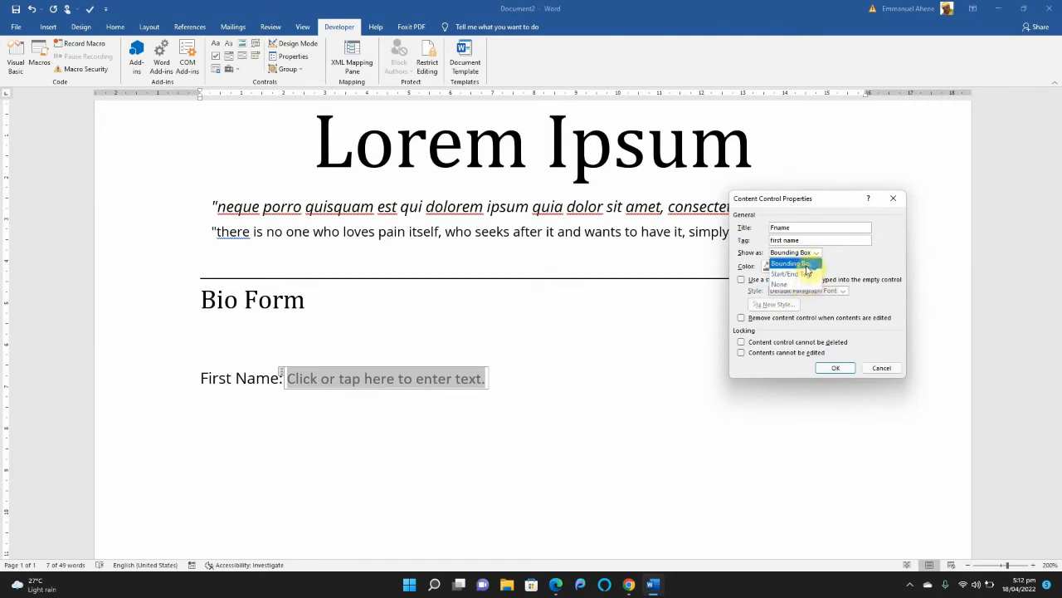
pyautogui.click(810, 264)
pyautogui.click(808, 252)
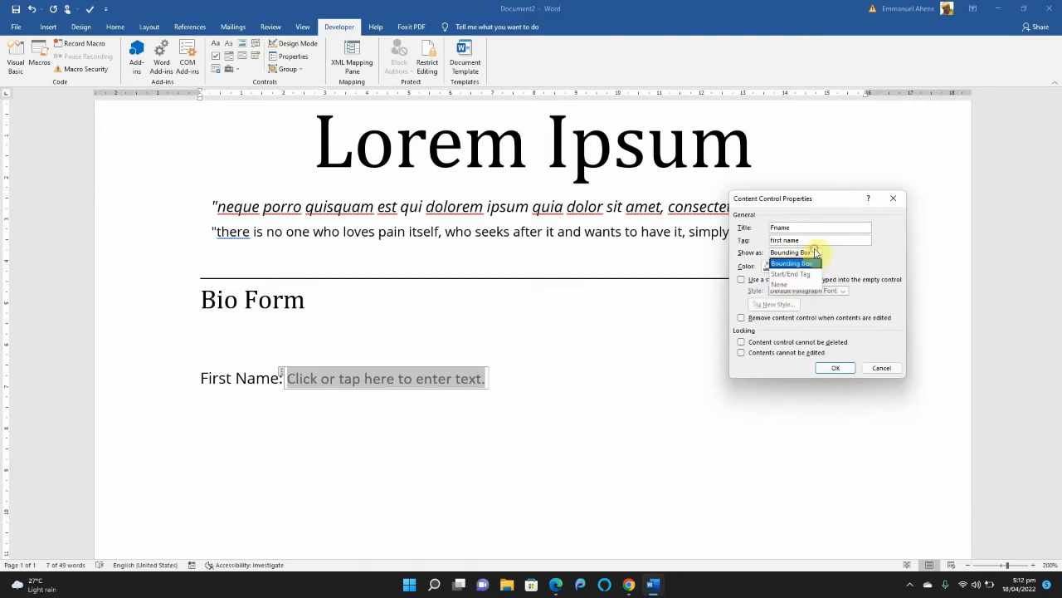
pyautogui.click(810, 286)
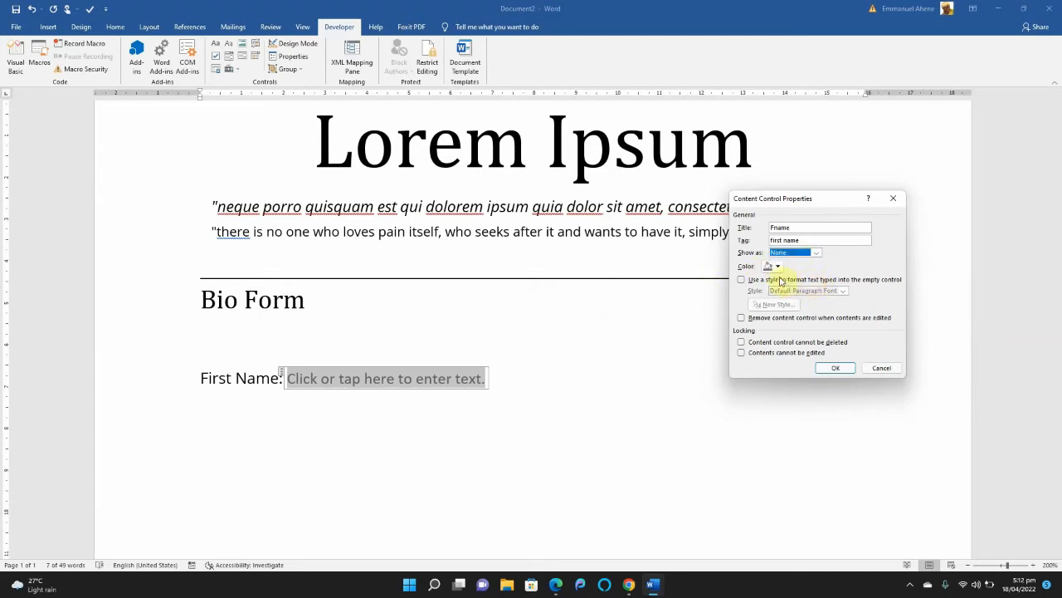
pyautogui.click(781, 267)
pyautogui.click(849, 260)
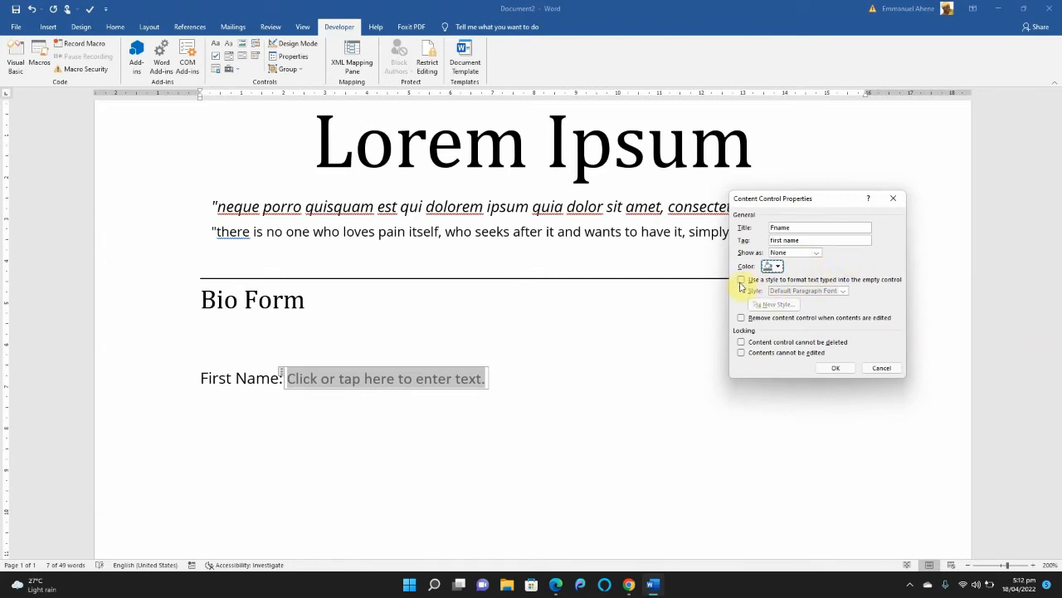
# Format text entered in the control with a new character style, Style1, based on Intense Emphasis, and apply the properties.
pyautogui.click(740, 280)
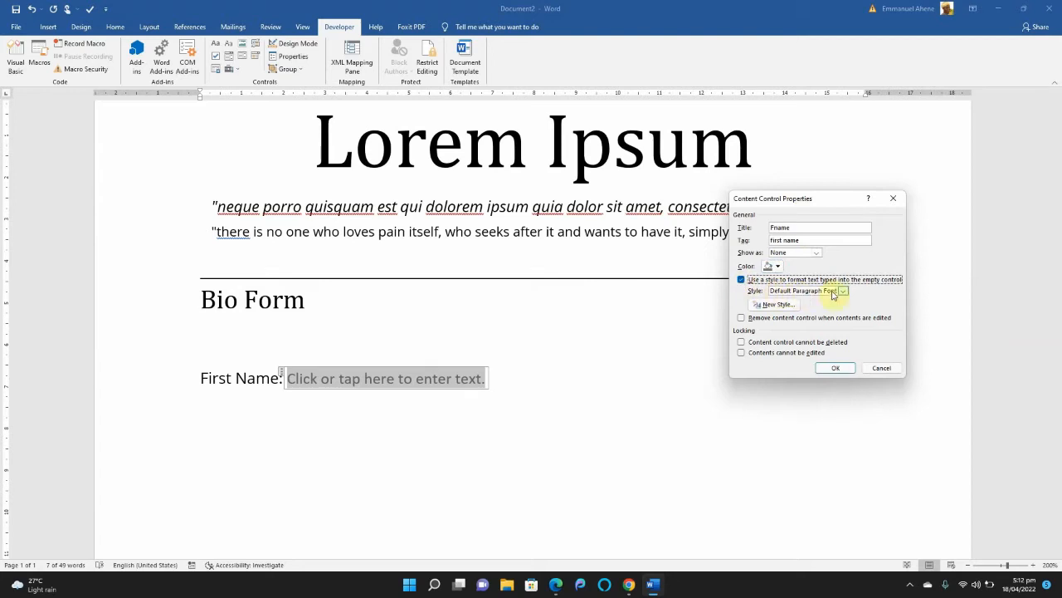
pyautogui.click(778, 305)
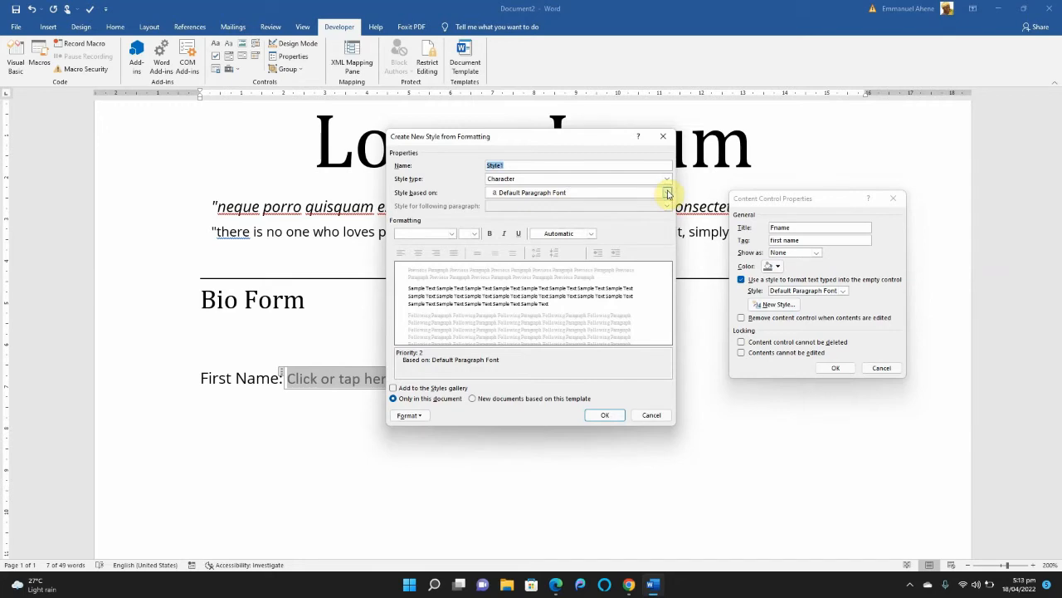
pyautogui.click(667, 192)
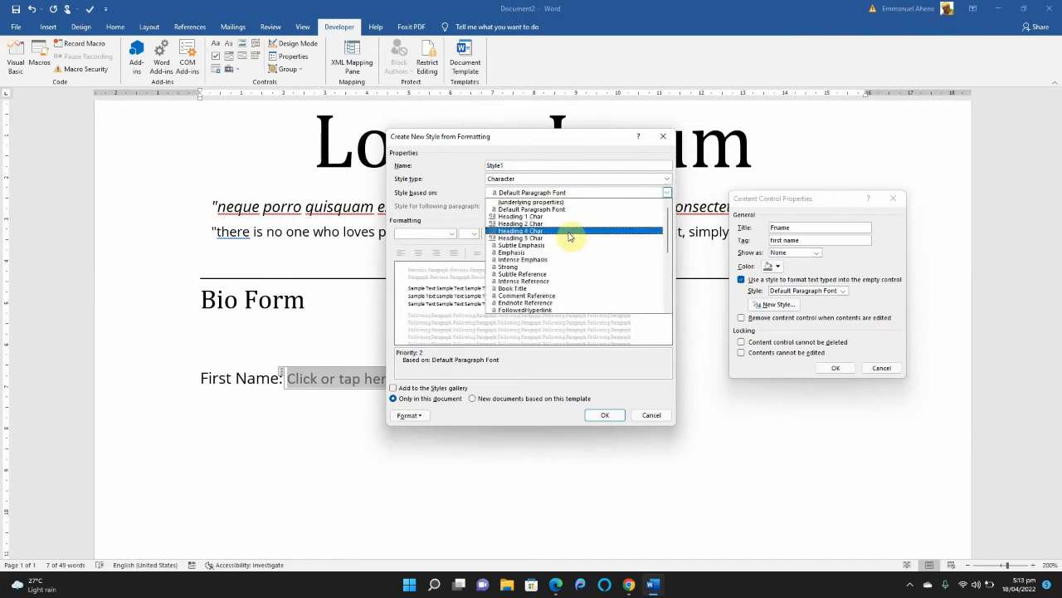
pyautogui.click(562, 260)
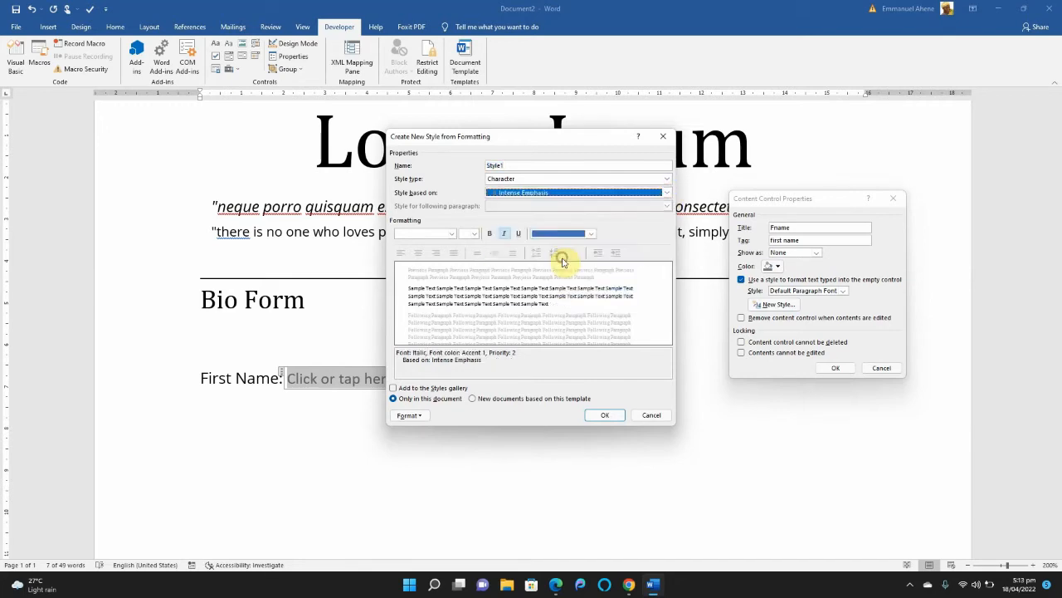
pyautogui.click(619, 416)
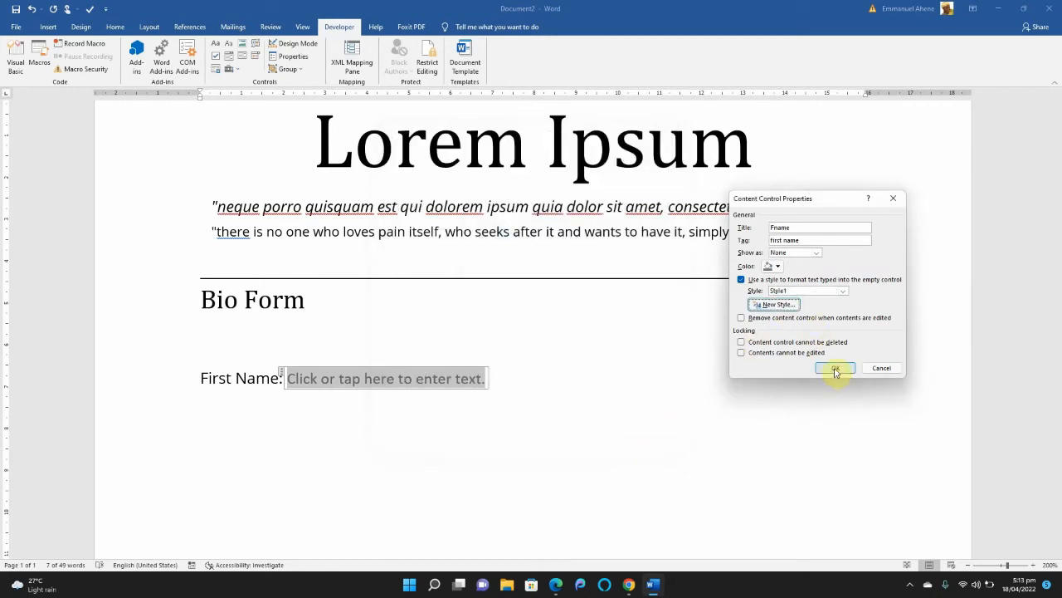
pyautogui.click(835, 369)
# Fill the First Name content control with a sample first name.
pyautogui.click(351, 364)
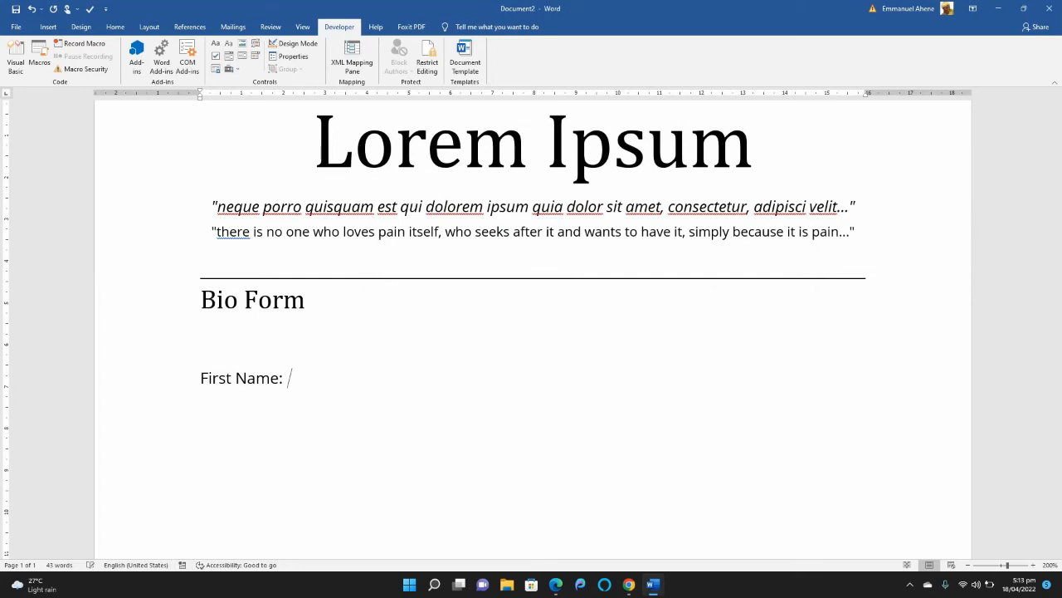
pyautogui.click(344, 388)
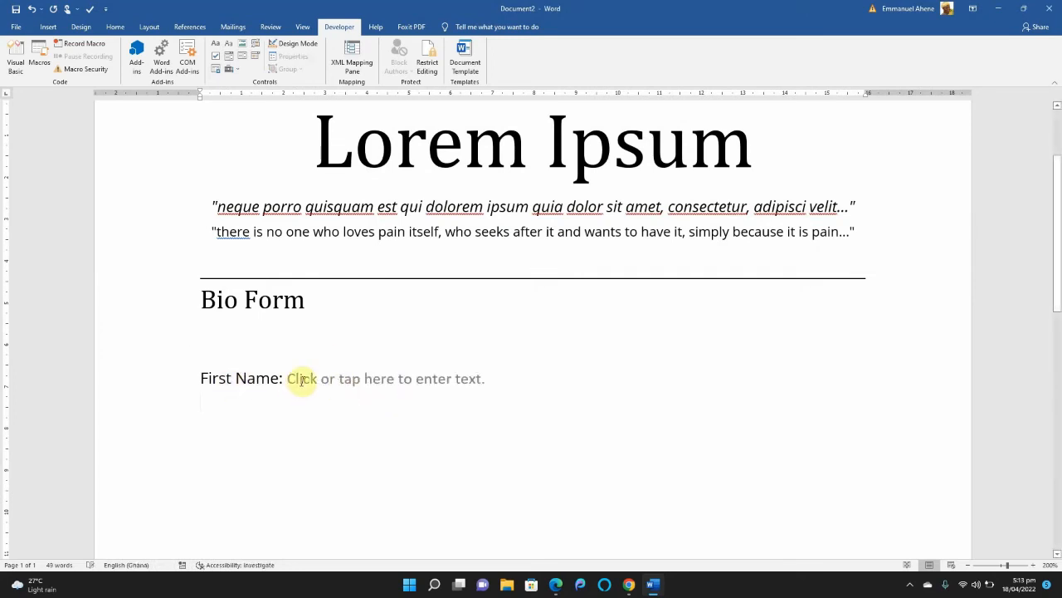
pyautogui.click(305, 375)
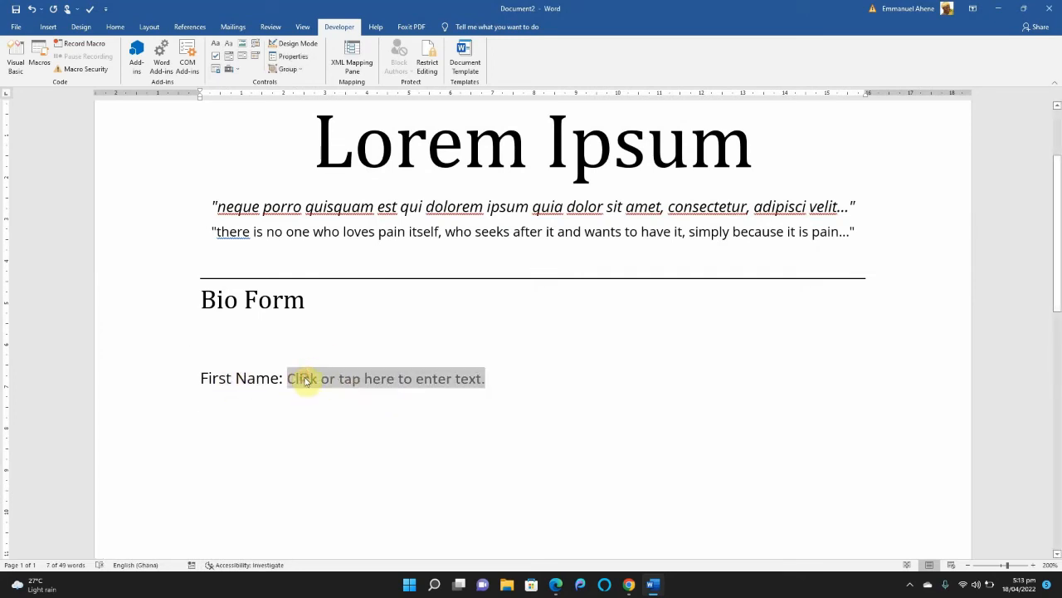
pyautogui.write('fd')
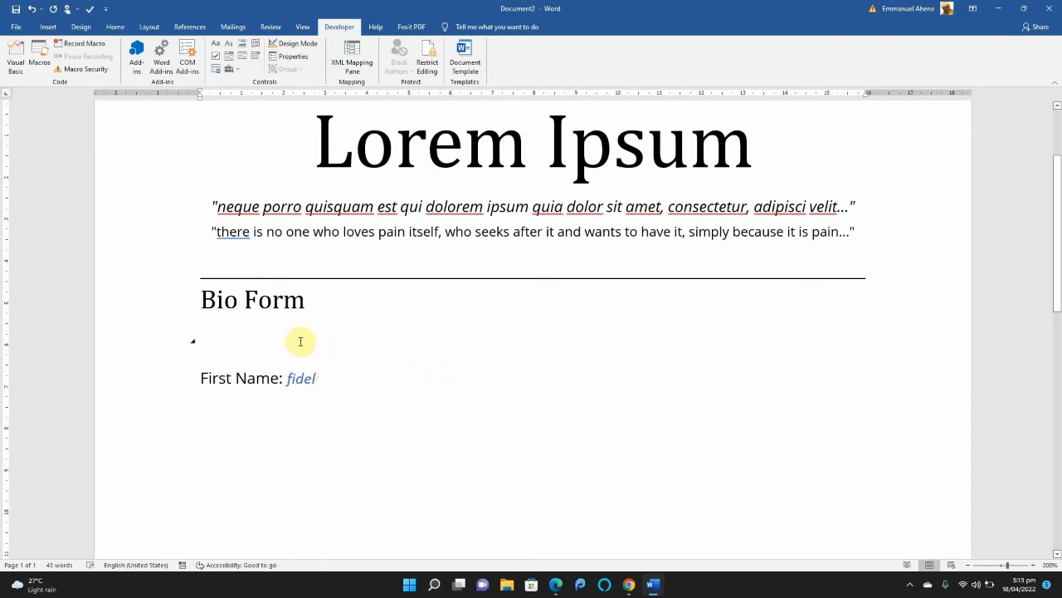
# Add the label "Last Name:" below the First Name line and insert a rich text content control after it.
pyautogui.click(223, 399)
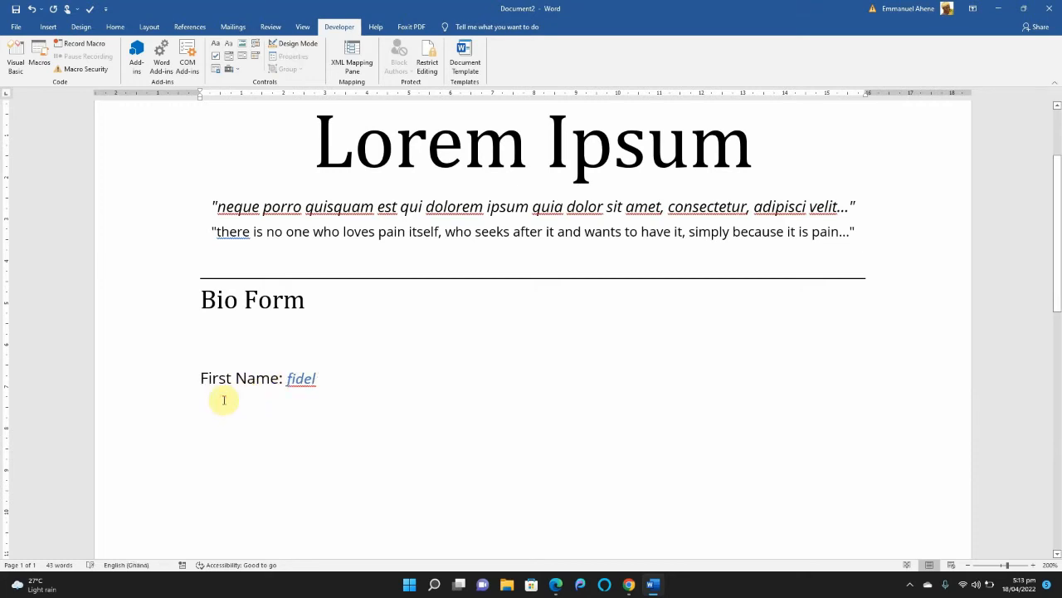
pyautogui.write('L')
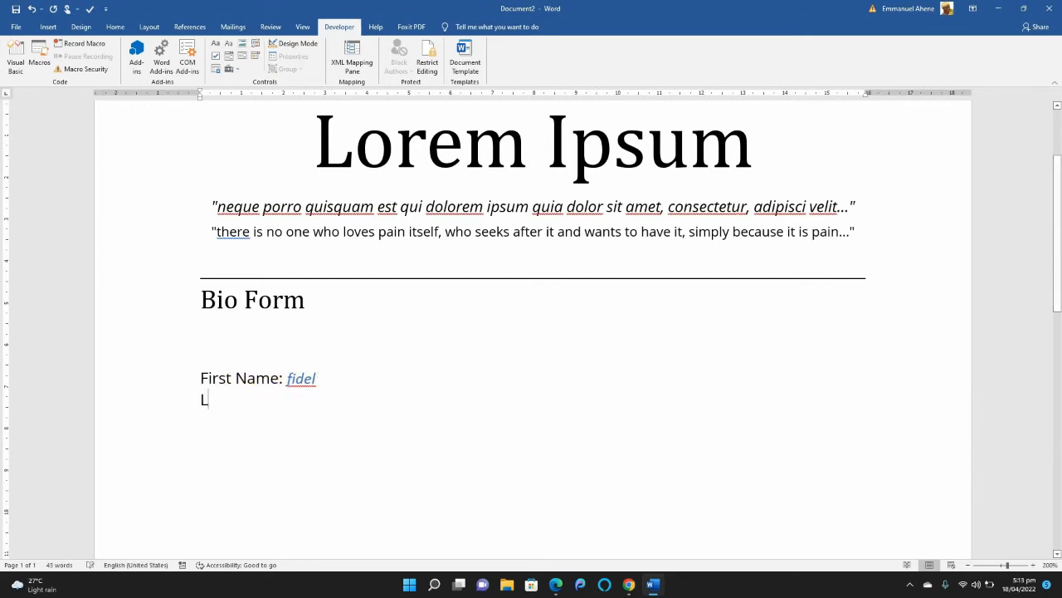
pyautogui.write('ast Name')
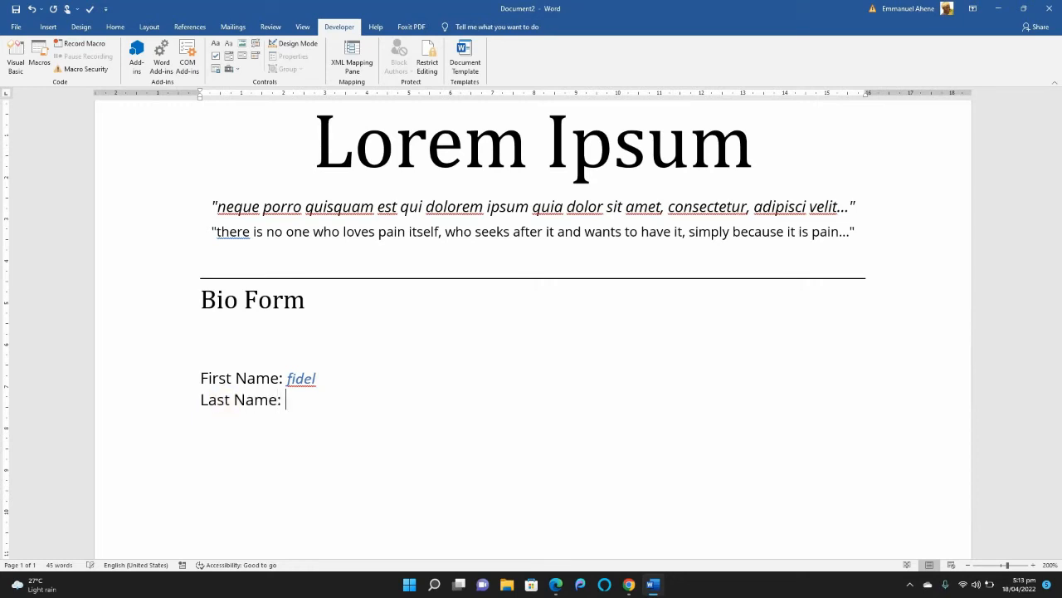
pyautogui.write(':')
pyautogui.click(215, 45)
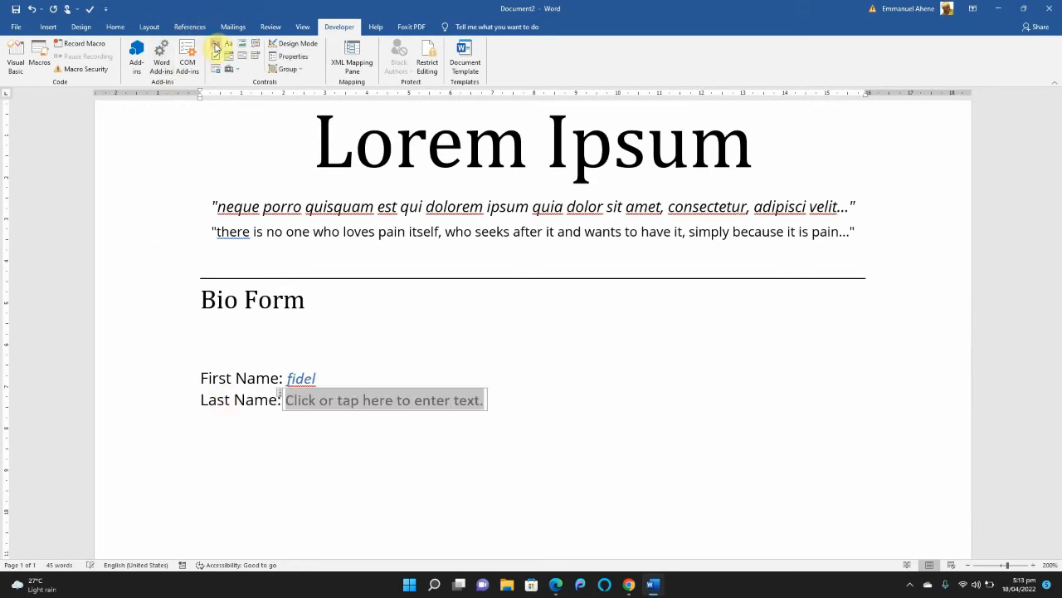
pyautogui.click(202, 425)
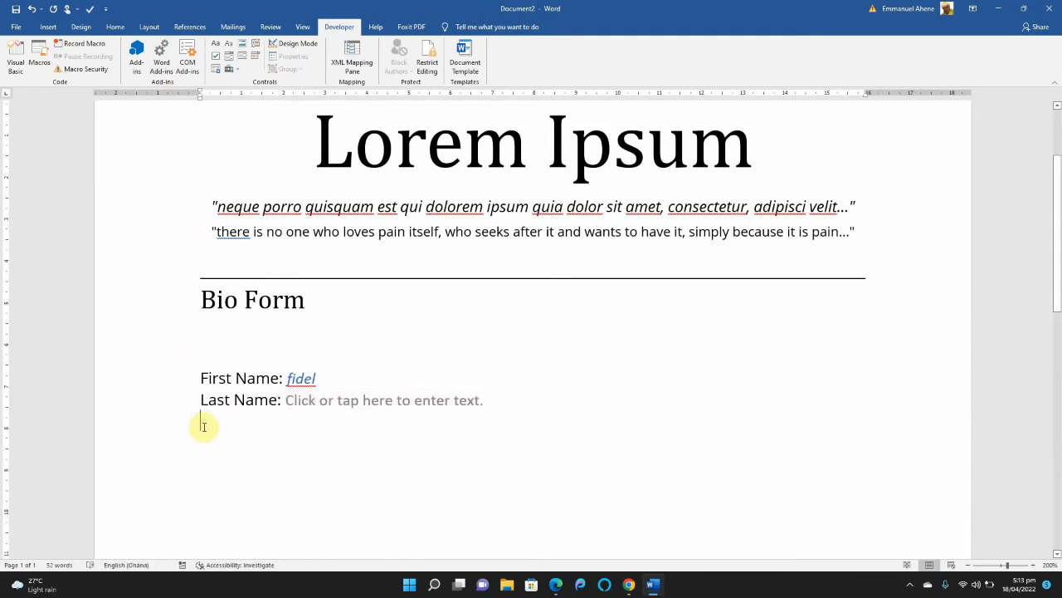
# Add a blank line above First Name and insert a right-aligned picture content control under the Bio Form heading.
pyautogui.click(202, 376)
pyautogui.press('Return')
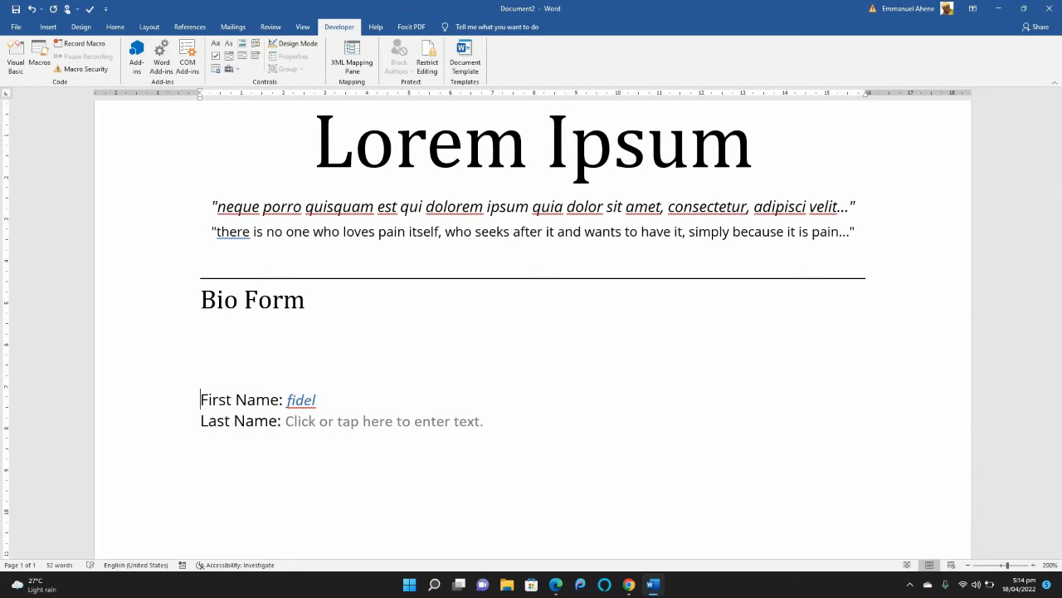
pyautogui.click(212, 355)
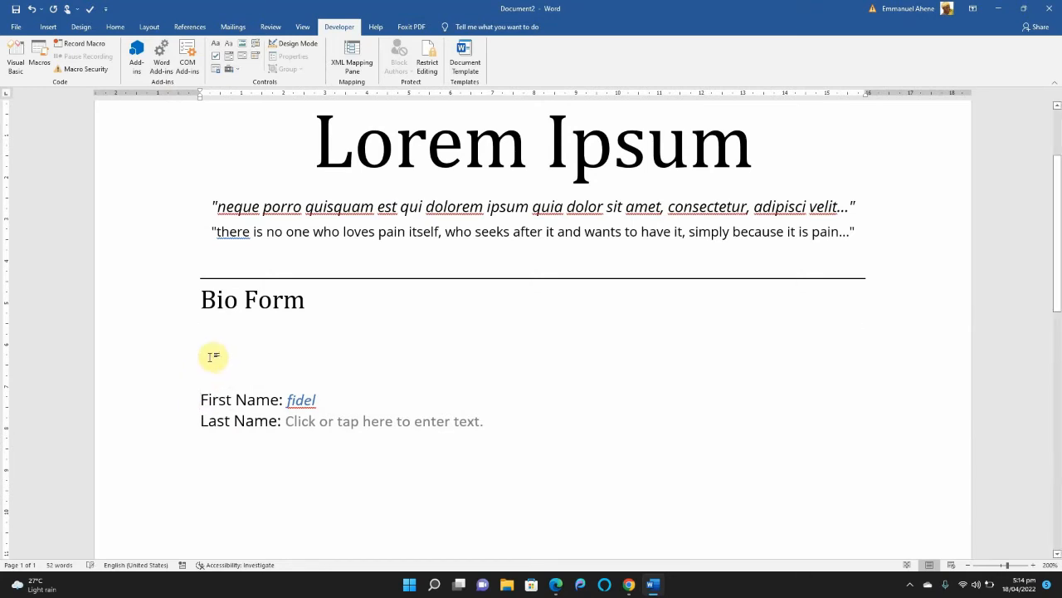
pyautogui.hotkey('ctrl', 'r')
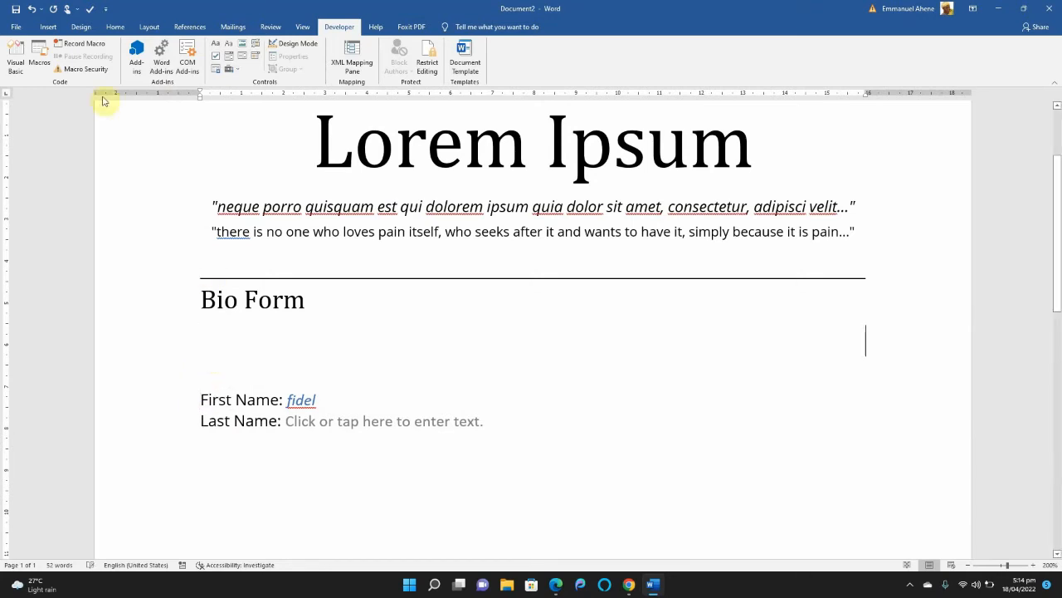
pyautogui.click(244, 43)
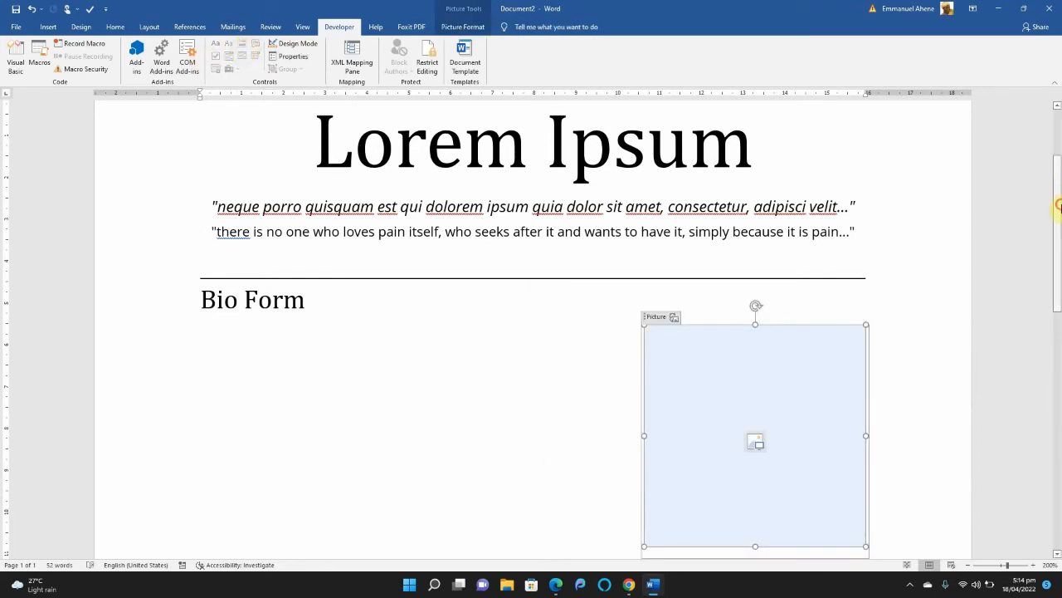
# Shrink the picture content control to about 3 cm square.
pyautogui.scroll(-4, 980, 272)
pyautogui.moveTo(866, 266); pyautogui.dragTo(791, 155)
pyautogui.moveTo(1058, 289); pyautogui.dragTo(1058, 199)
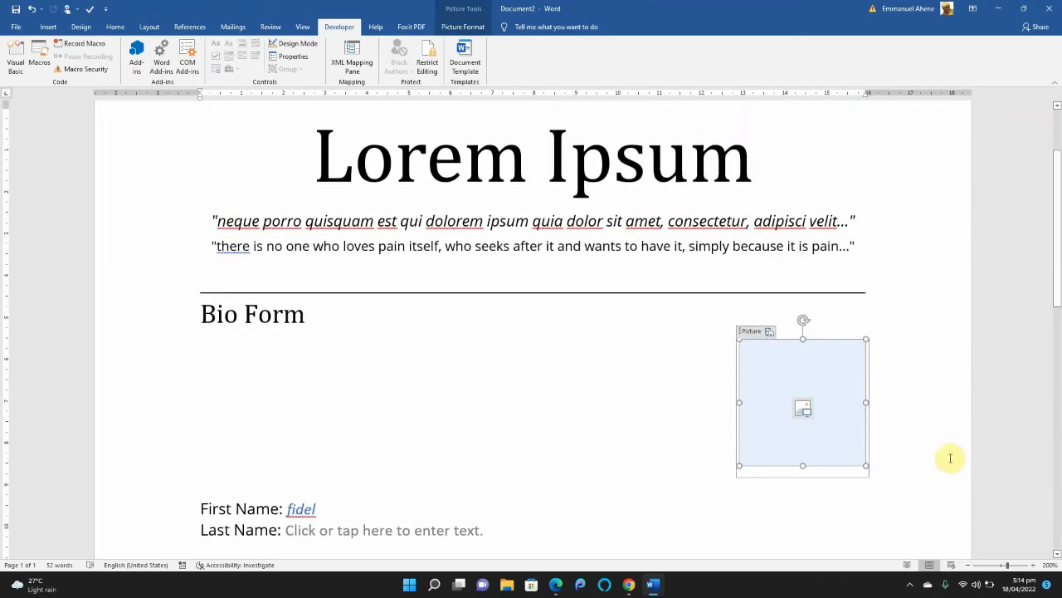
# Add the right-aligned caption "Please insert photo" on the line below the picture content control.
pyautogui.click(914, 487)
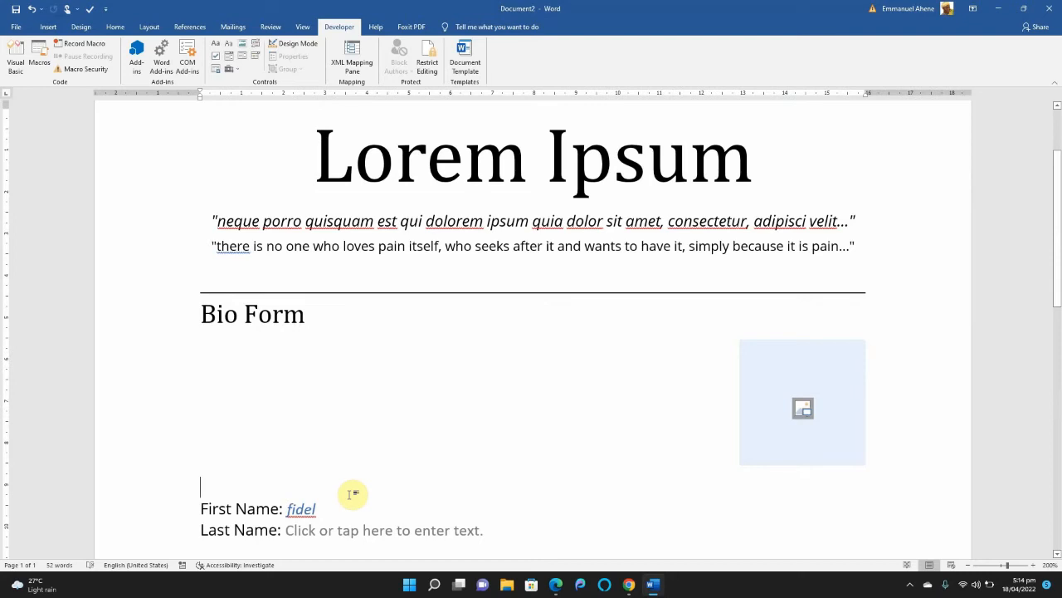
pyautogui.write('Pleae')
pyautogui.press('BackSpace')
pyautogui.press('BackSpace')
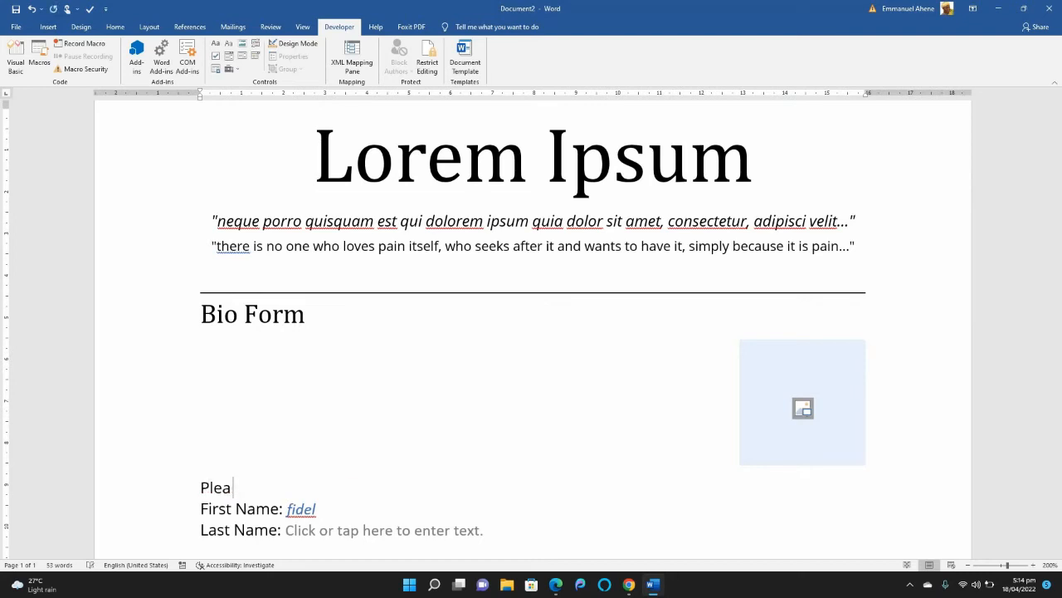
pyautogui.write('se insert your passpot')
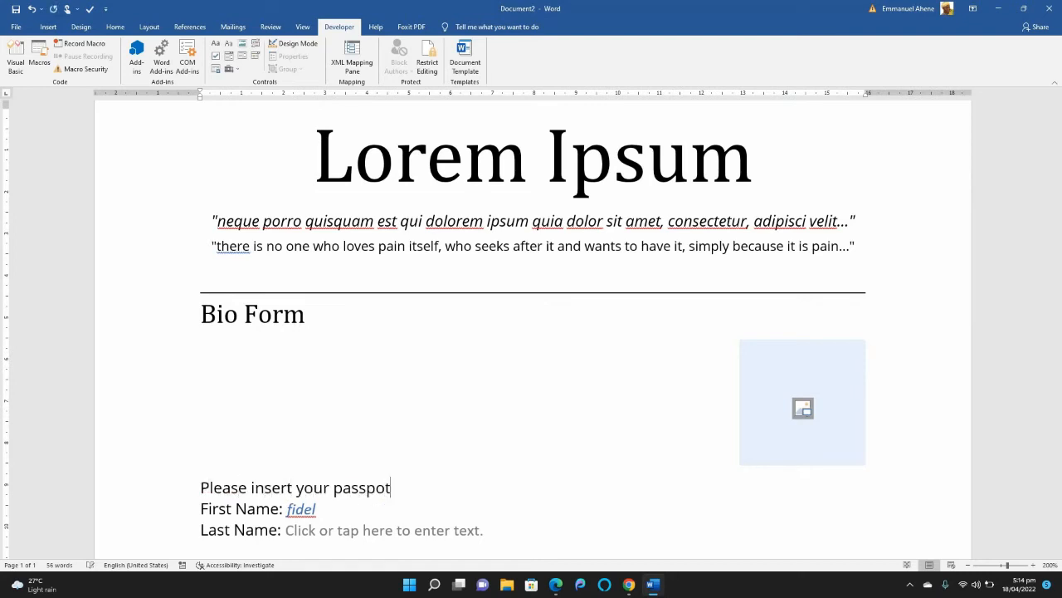
pyautogui.press('BackSpace')
pyautogui.press('BackSpace')
pyautogui.press('BackSpace')
pyautogui.press('BackSpace')
pyautogui.press('BackSpace')
pyautogui.press('BackSpace')
pyautogui.press('BackSpace')
pyautogui.press('BackSpace')
pyautogui.press('BackSpace')
pyautogui.press('BackSpace')
pyautogui.press('BackSpace')
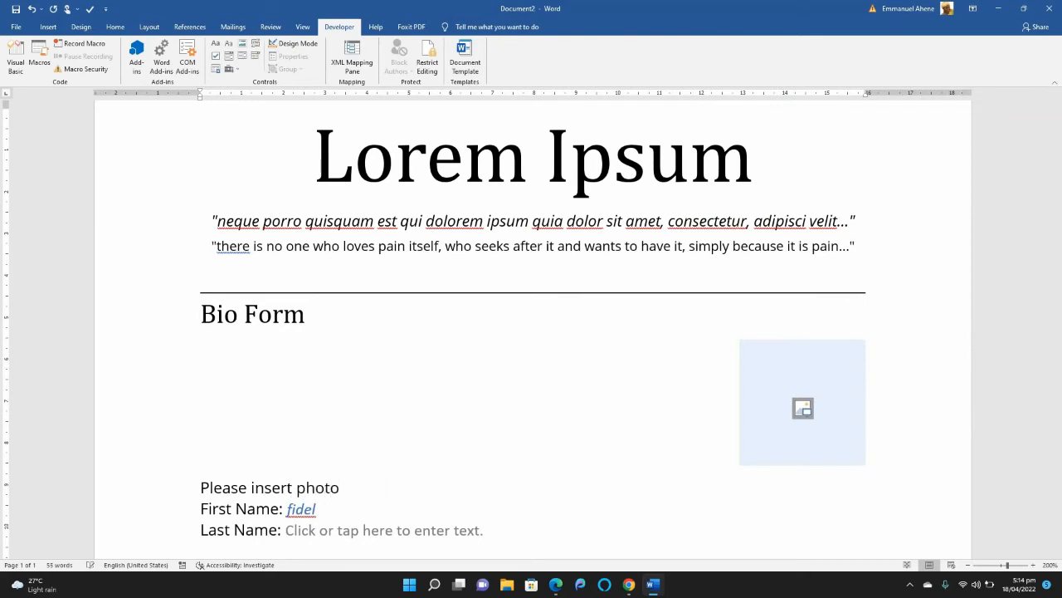
pyautogui.click(203, 487)
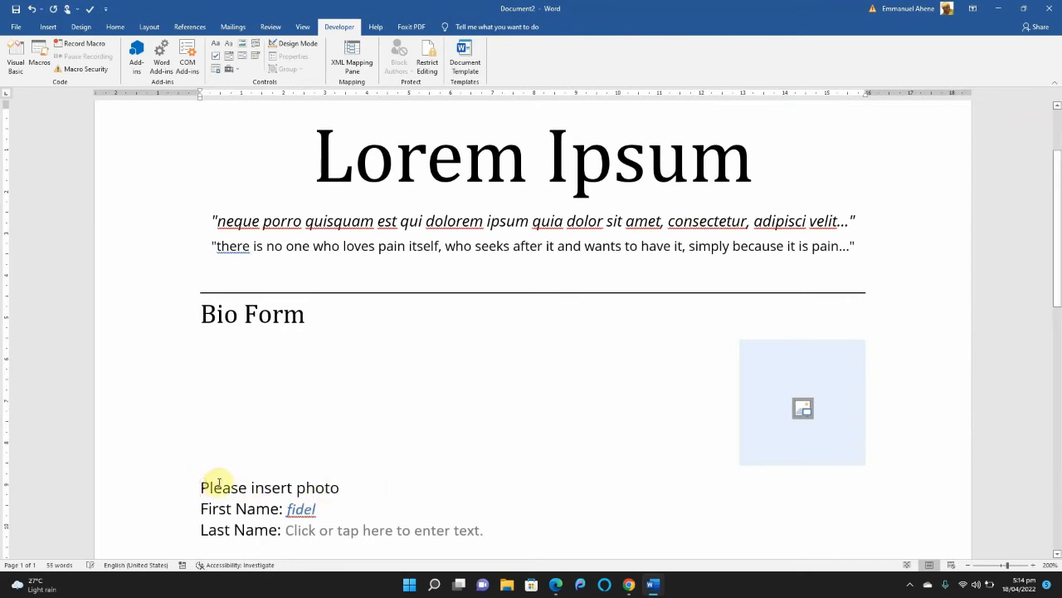
pyautogui.hotkey('ctrl', 'r')
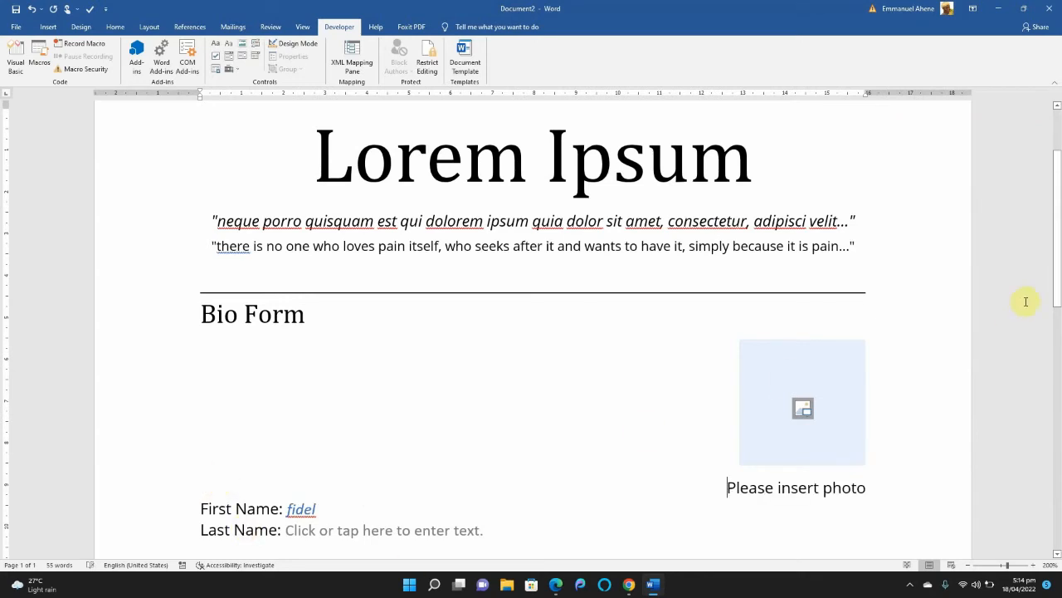
# Check how the picture content control lets a photo be chosen from a file, without inserting one.
pyautogui.moveTo(1056, 237); pyautogui.dragTo(1058, 275)
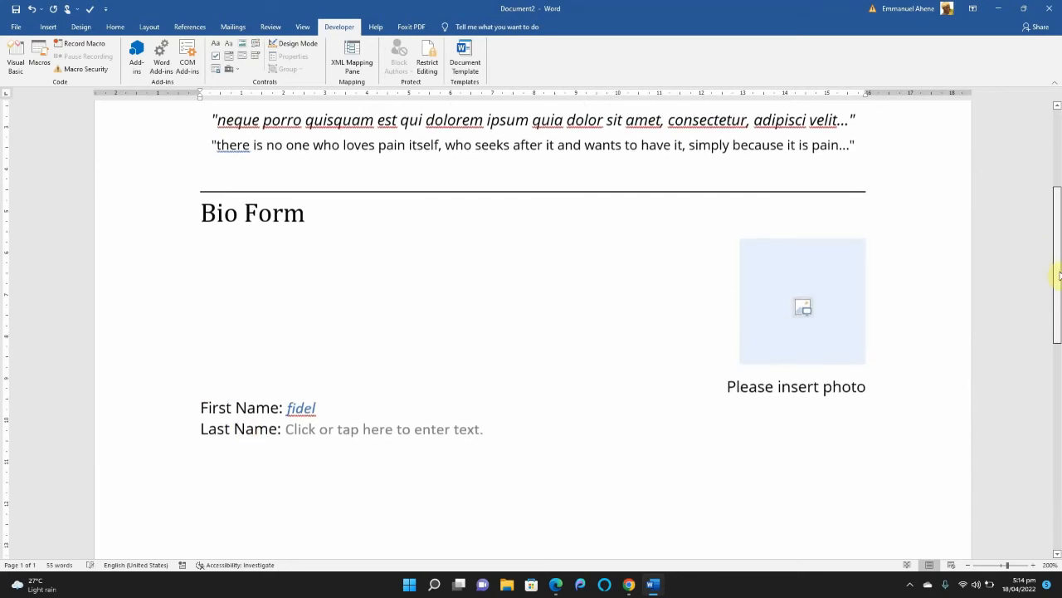
pyautogui.click(803, 305)
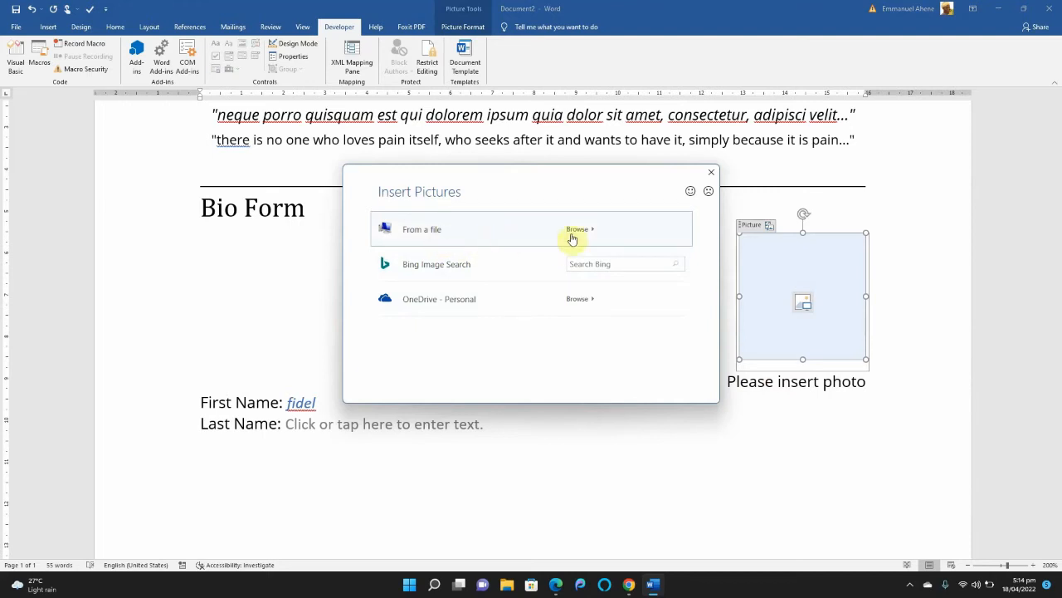
pyautogui.click(571, 237)
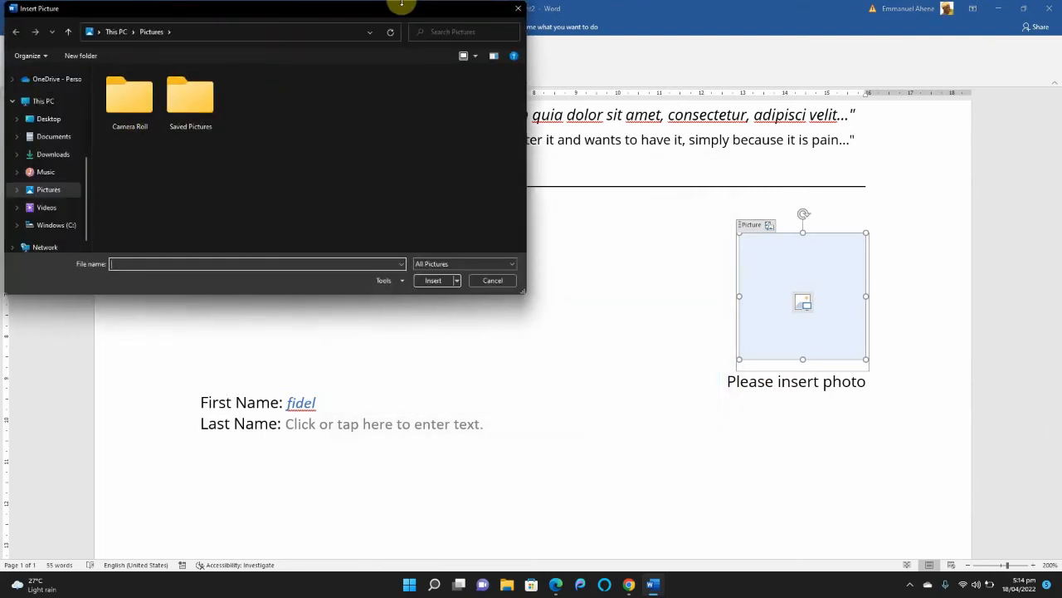
pyautogui.click(518, 9)
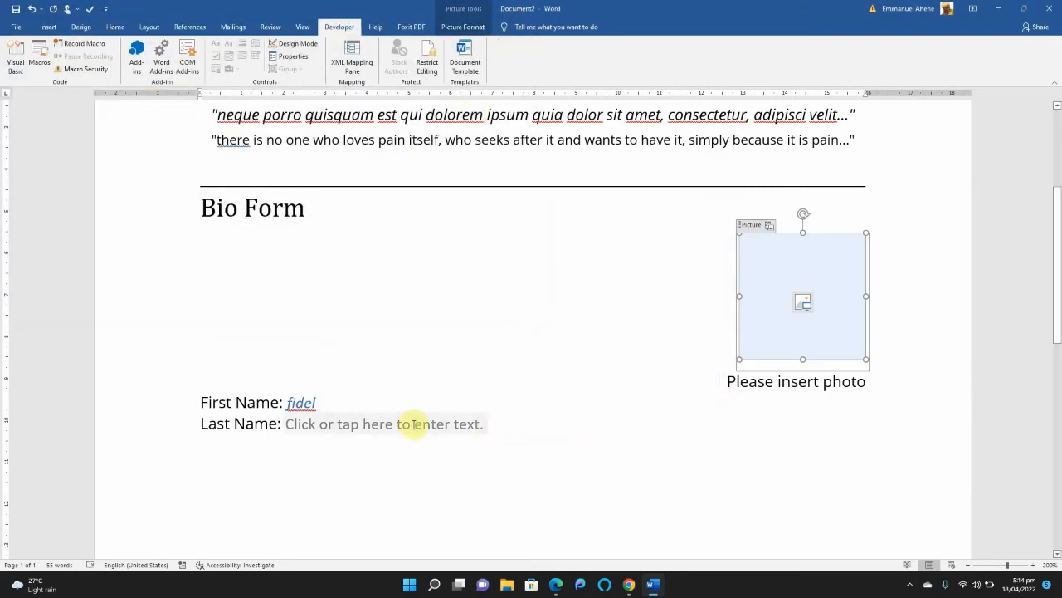
# Add the label "Date of Birth:" below the Last Name line and insert a date picker content control after it.
pyautogui.click(490, 424)
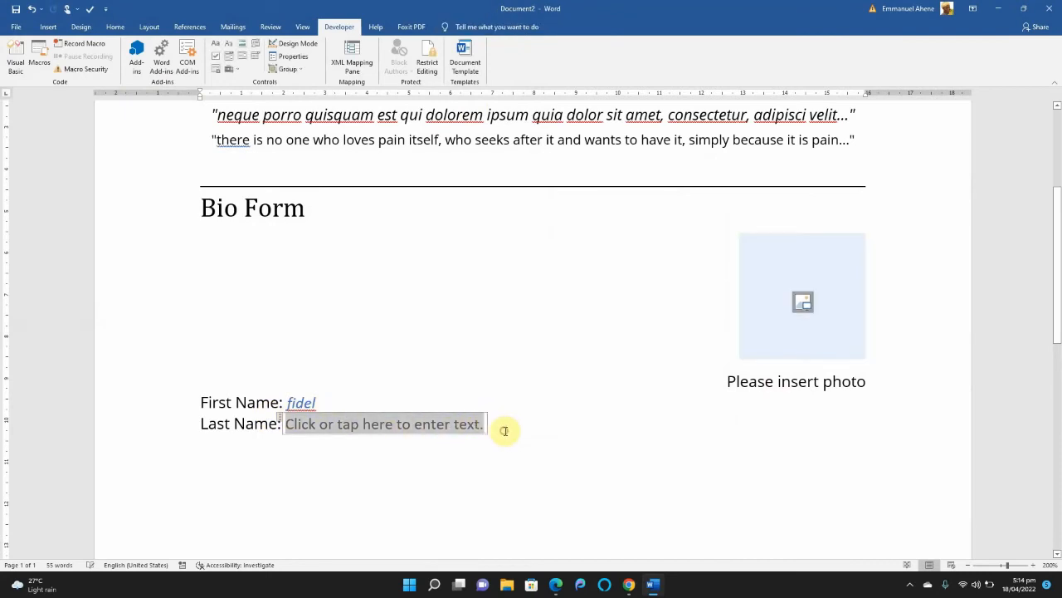
pyautogui.click(201, 457)
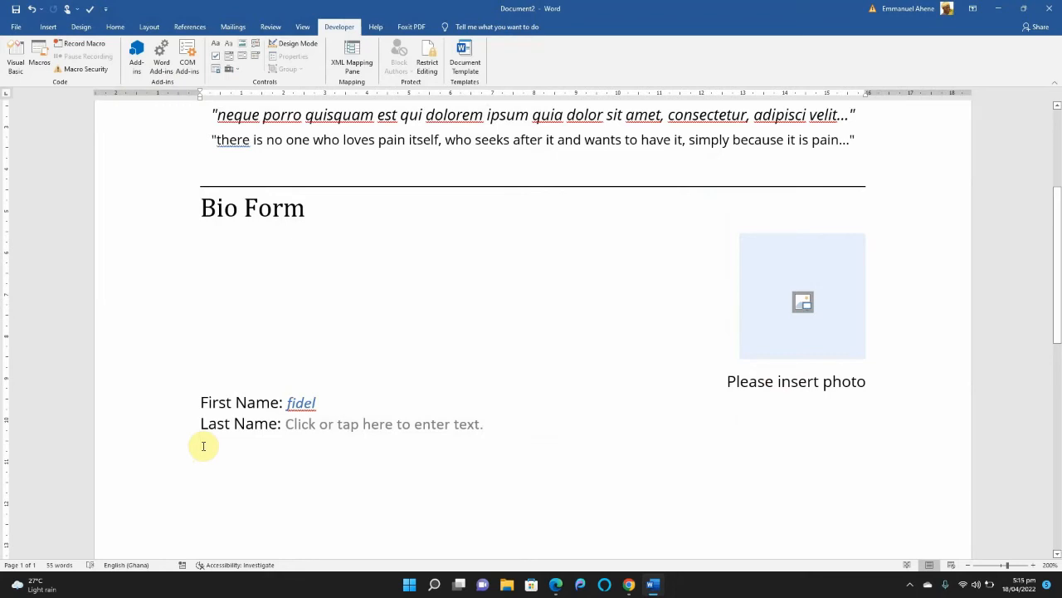
pyautogui.write('Date')
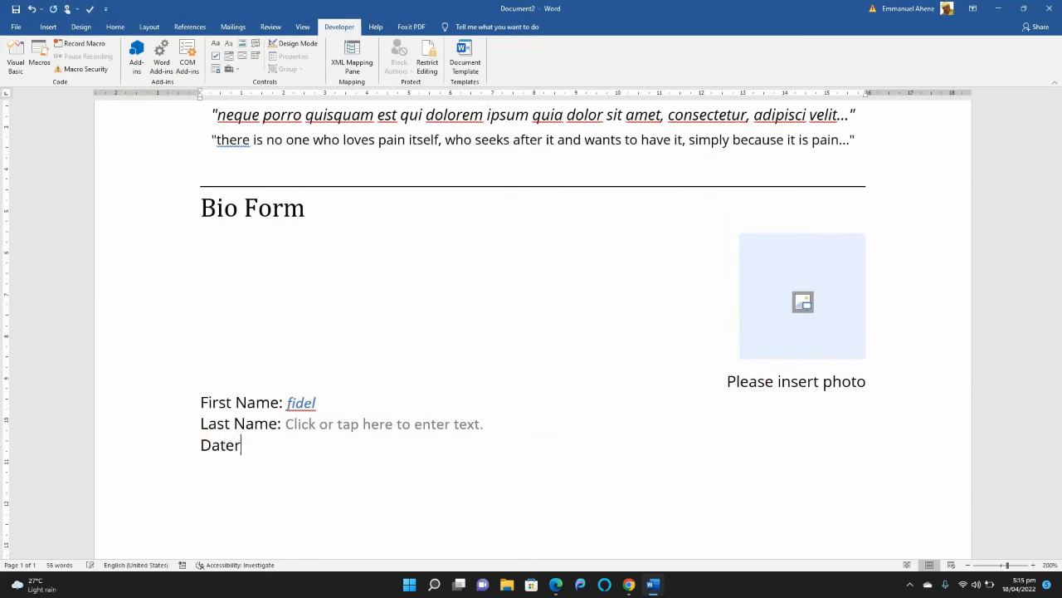
pyautogui.write(' of Birth:')
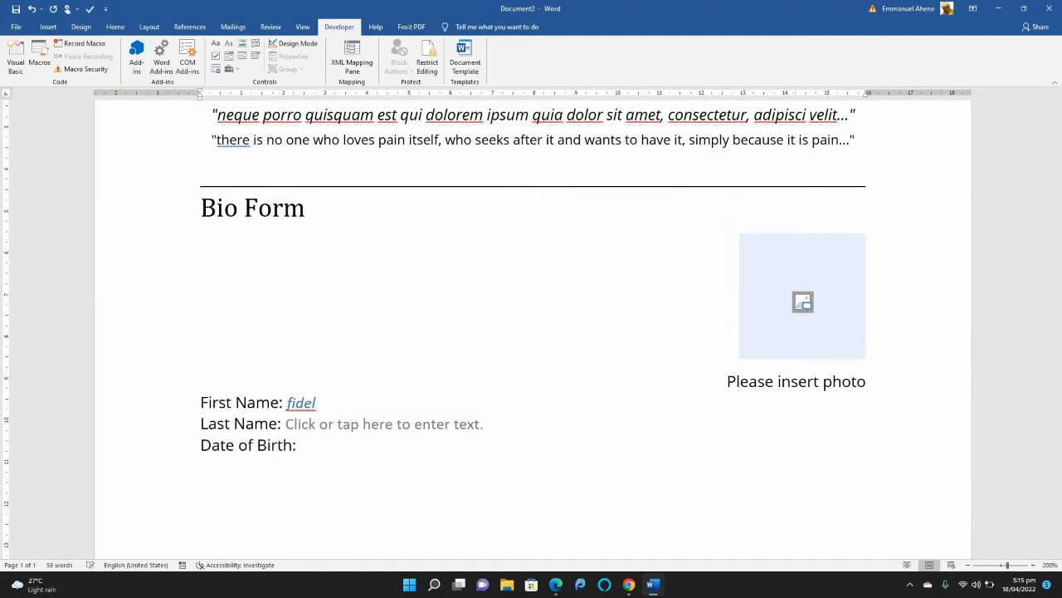
pyautogui.click(255, 57)
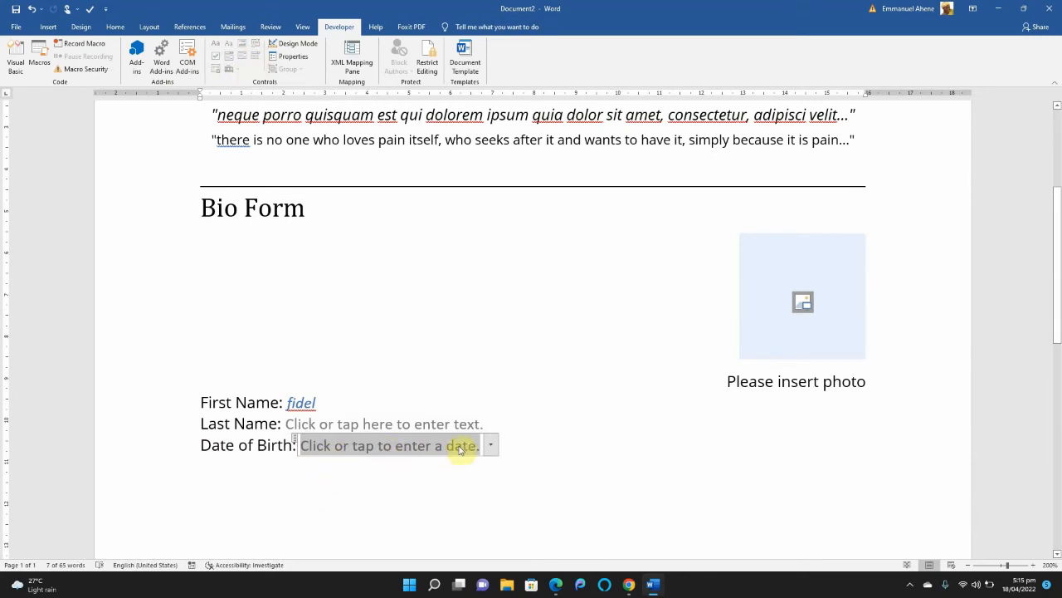
# Preview the Date of Birth calendar by going back through earlier months.
pyautogui.click(491, 445)
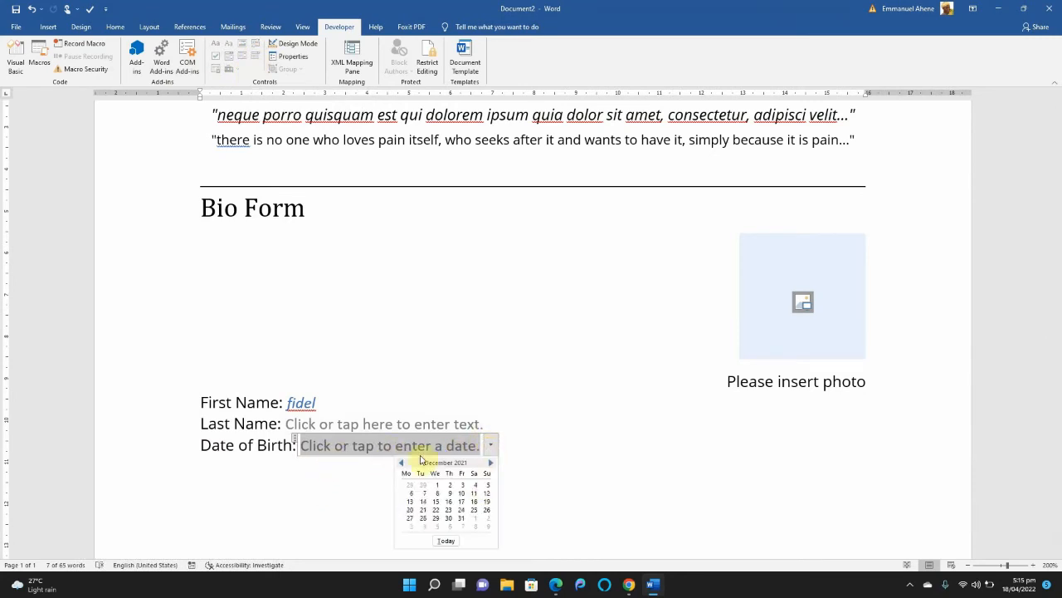
pyautogui.click(402, 463)
pyautogui.click(402, 463)
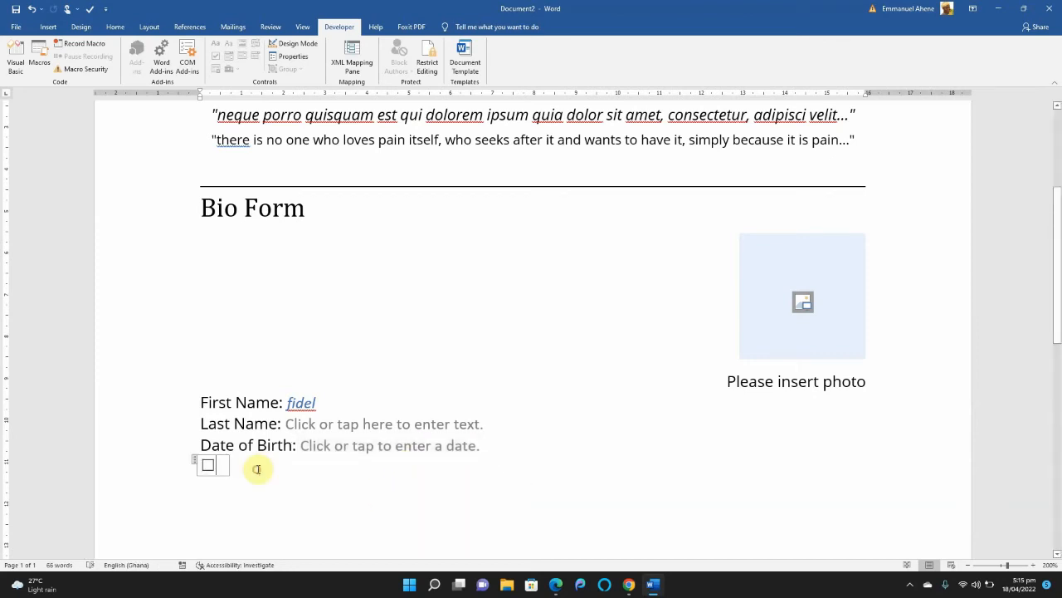
# Add the label "Male" on the line below the check box.
pyautogui.click(183, 492)
pyautogui.click(238, 507)
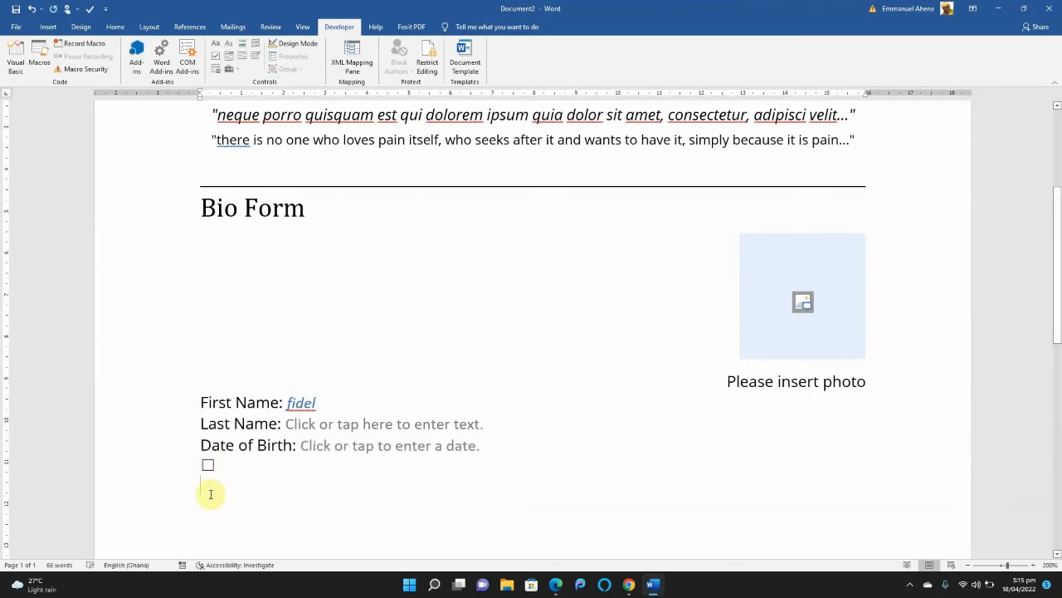
pyautogui.write('Male')
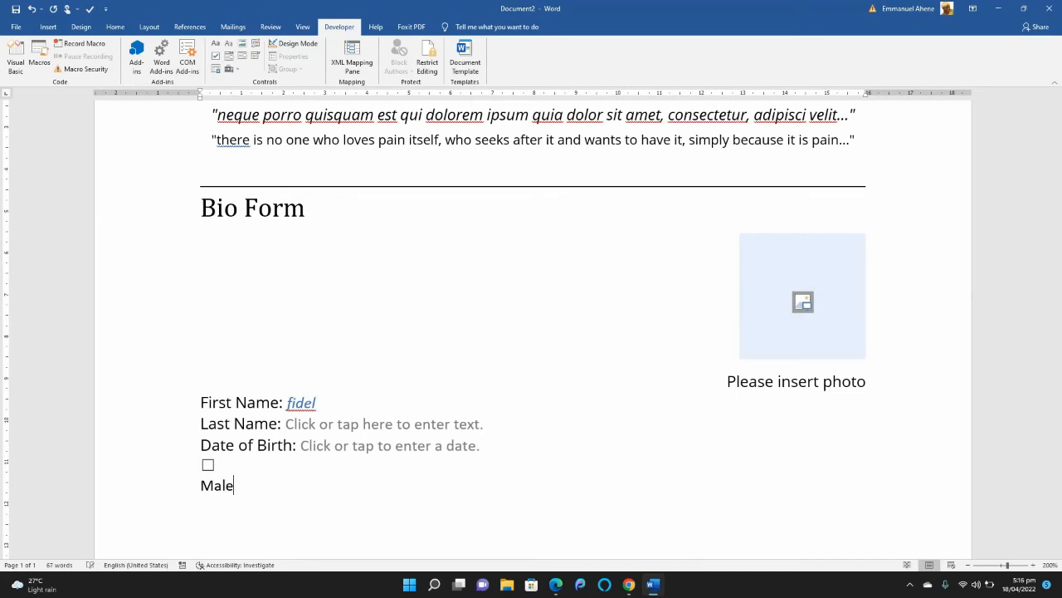
# Insert a second check box content control beside the first one and label it "Female" on the line below.
pyautogui.click(261, 463)
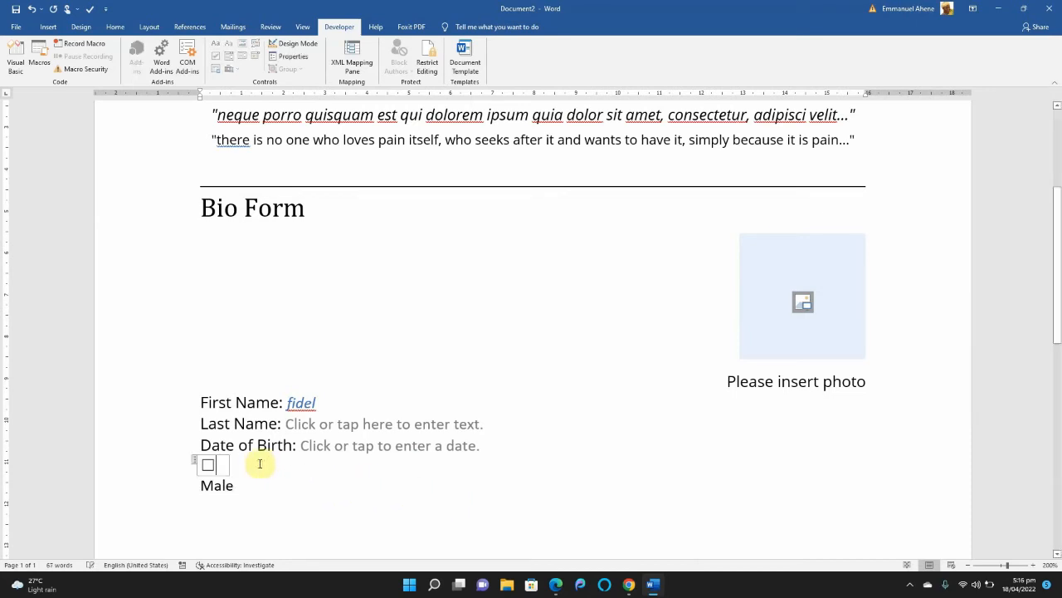
pyautogui.doubleClick(250, 467)
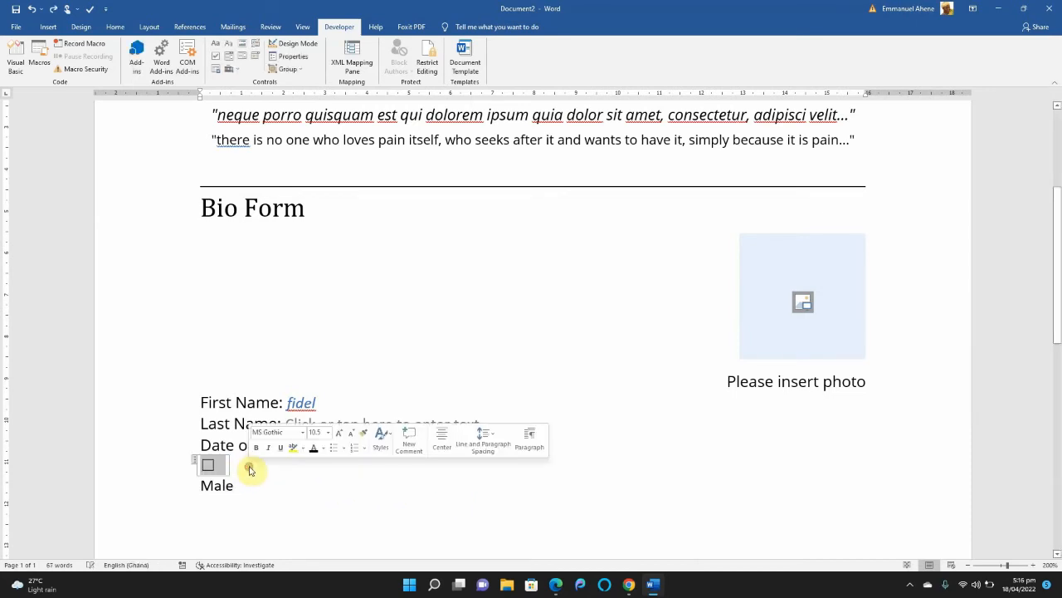
pyautogui.doubleClick(250, 466)
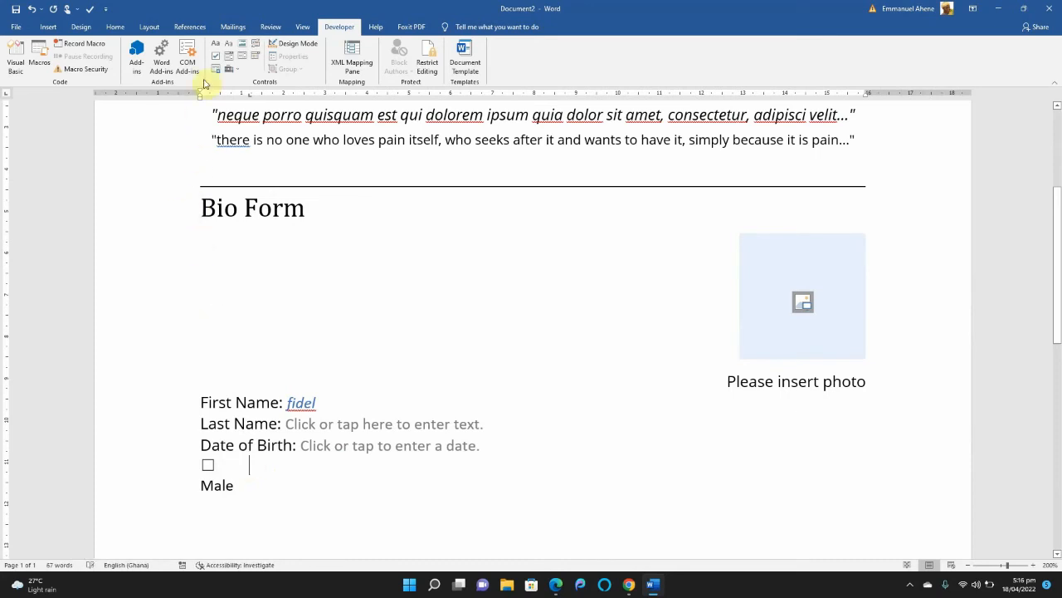
pyautogui.click(217, 56)
pyautogui.click(263, 488)
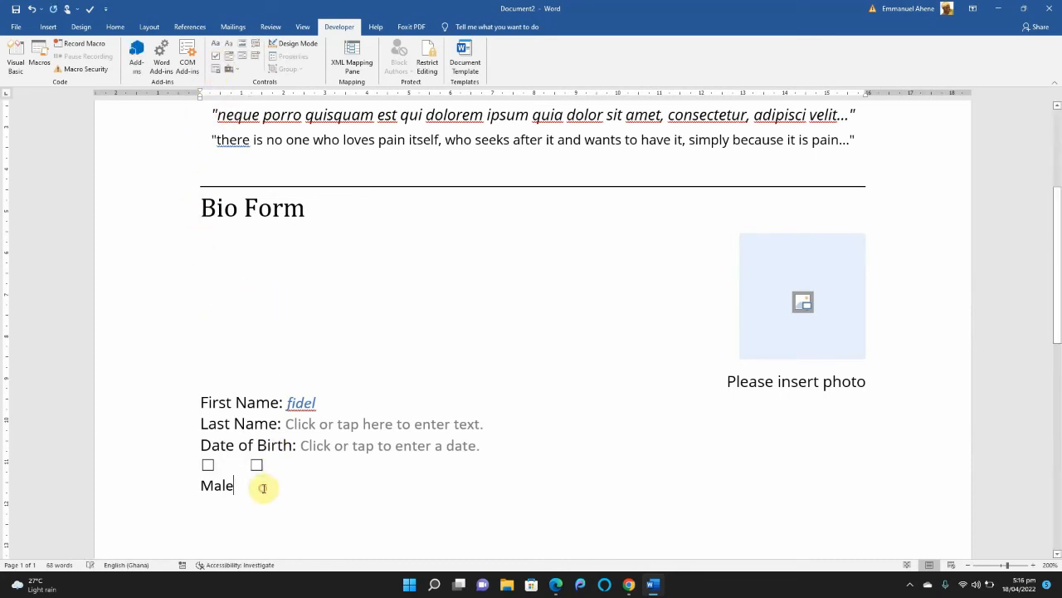
pyautogui.write('Female')
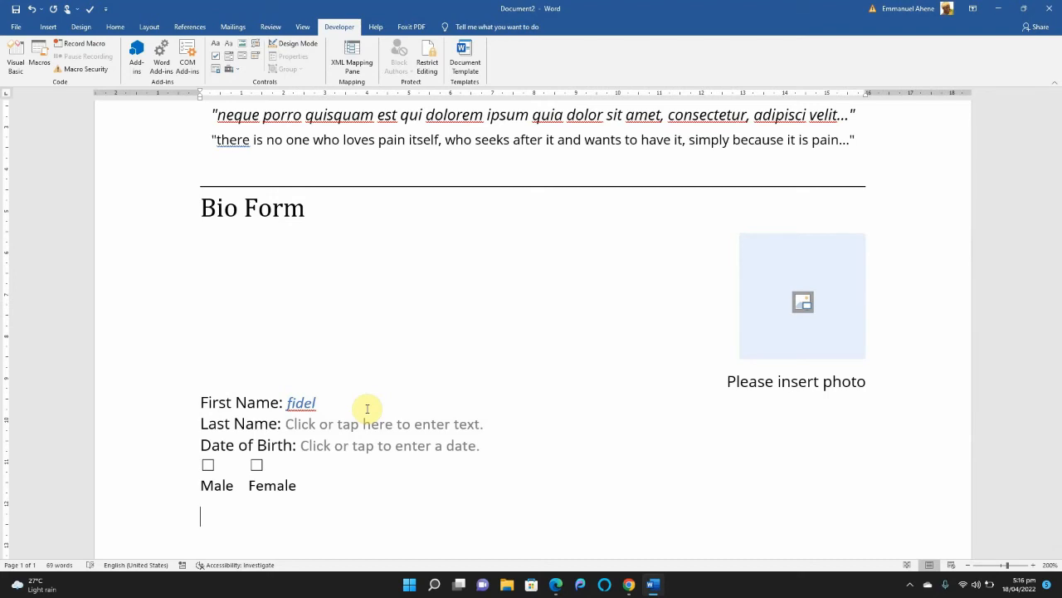
# Add the label "Area of Interest:" below the gender options and insert an ActiveX option button after it.
pyautogui.write('Area o')
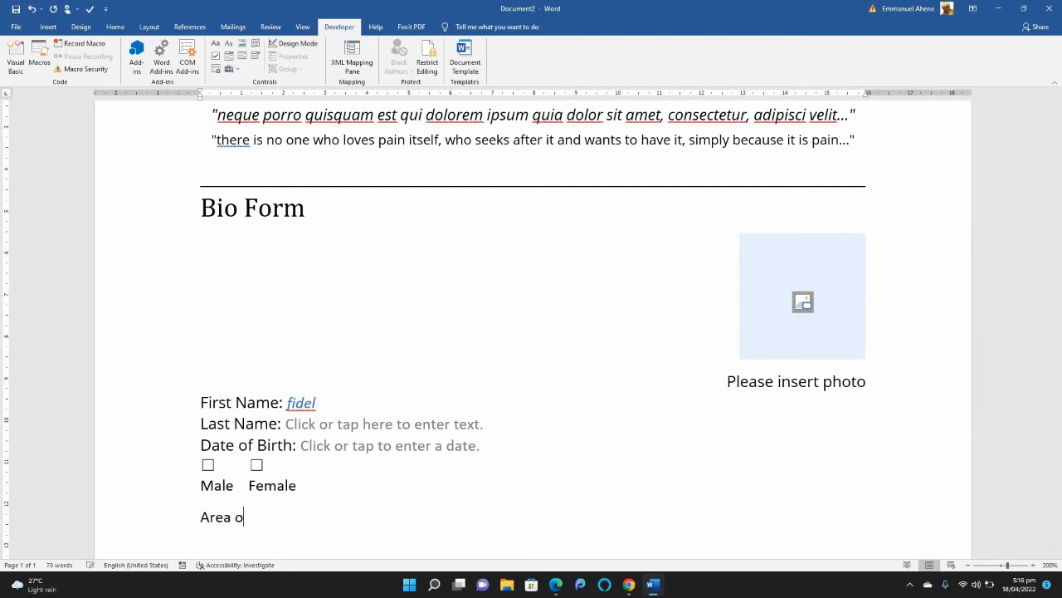
pyautogui.write('f Interest:')
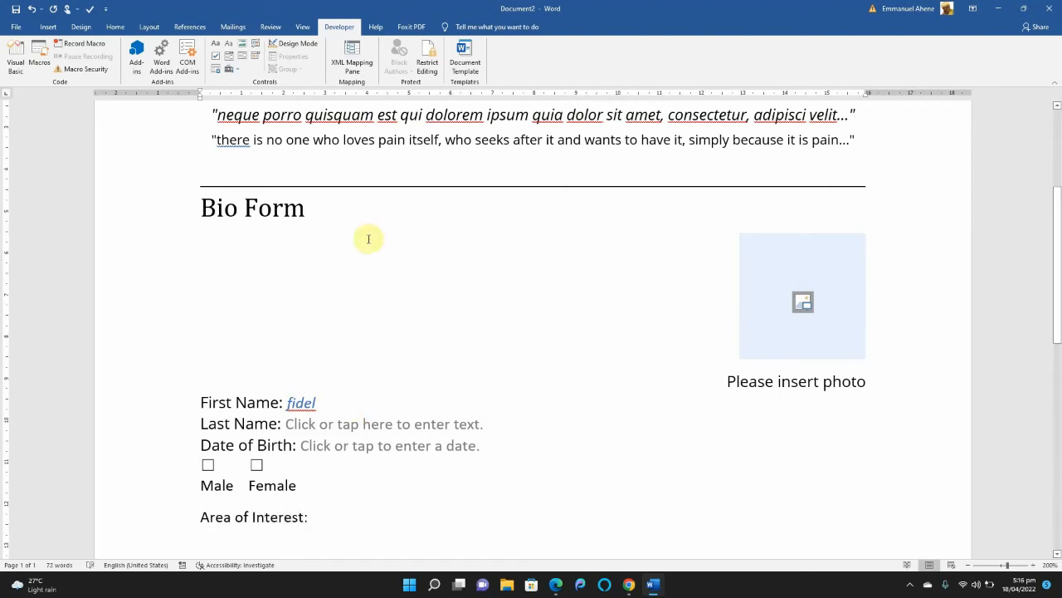
pyautogui.click(233, 70)
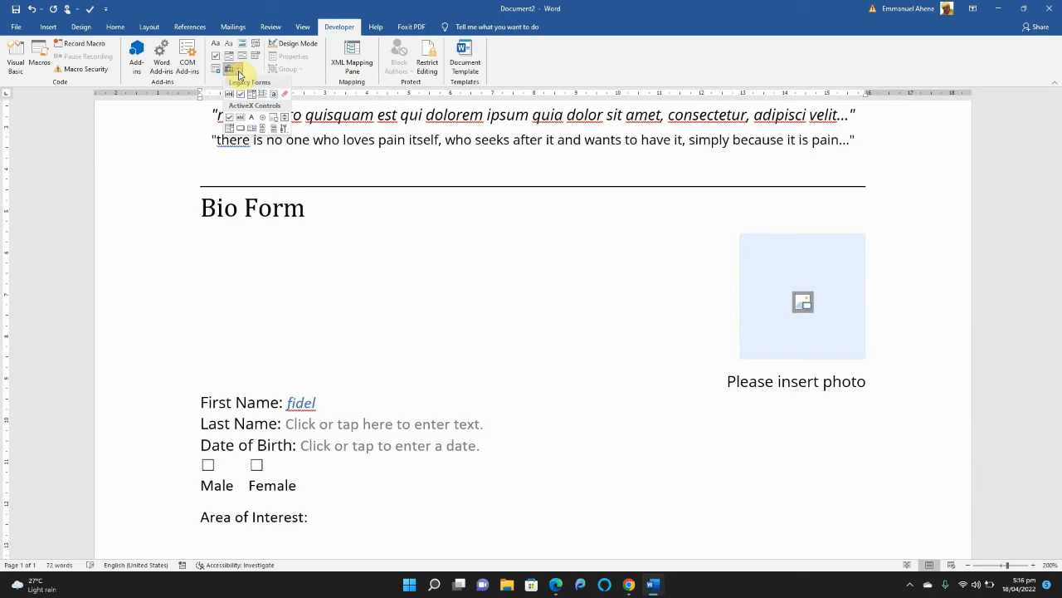
pyautogui.click(264, 120)
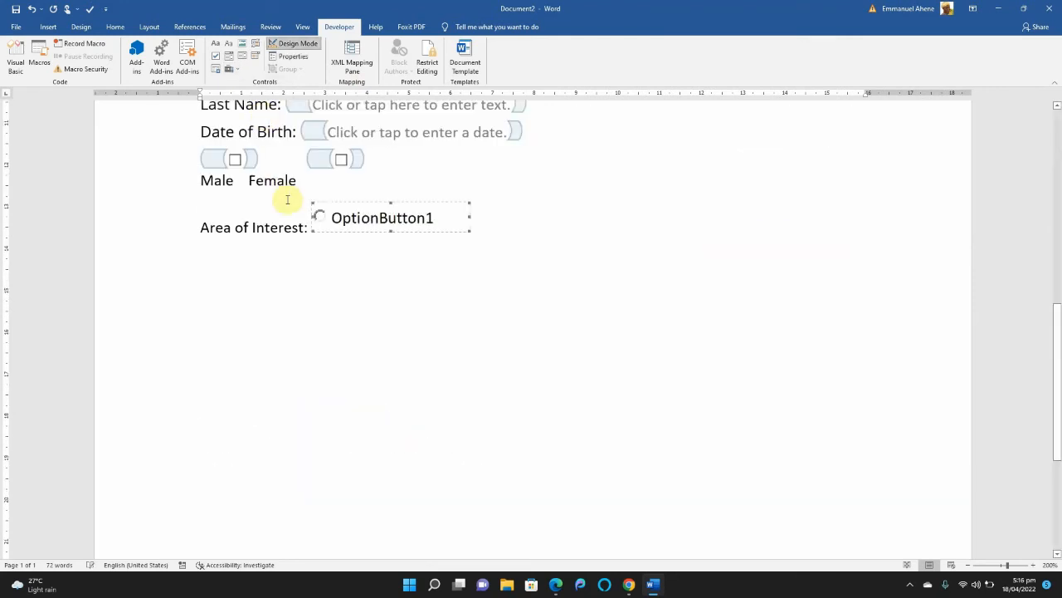
# Change the option button's caption to "Science".
pyautogui.rightClick(376, 221)
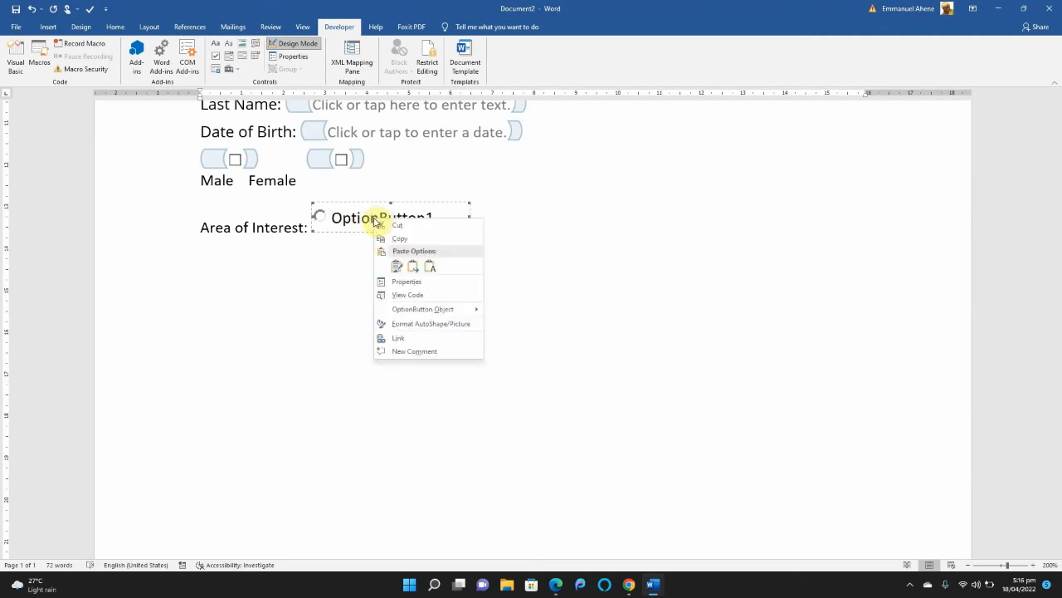
pyautogui.moveTo(412, 311)
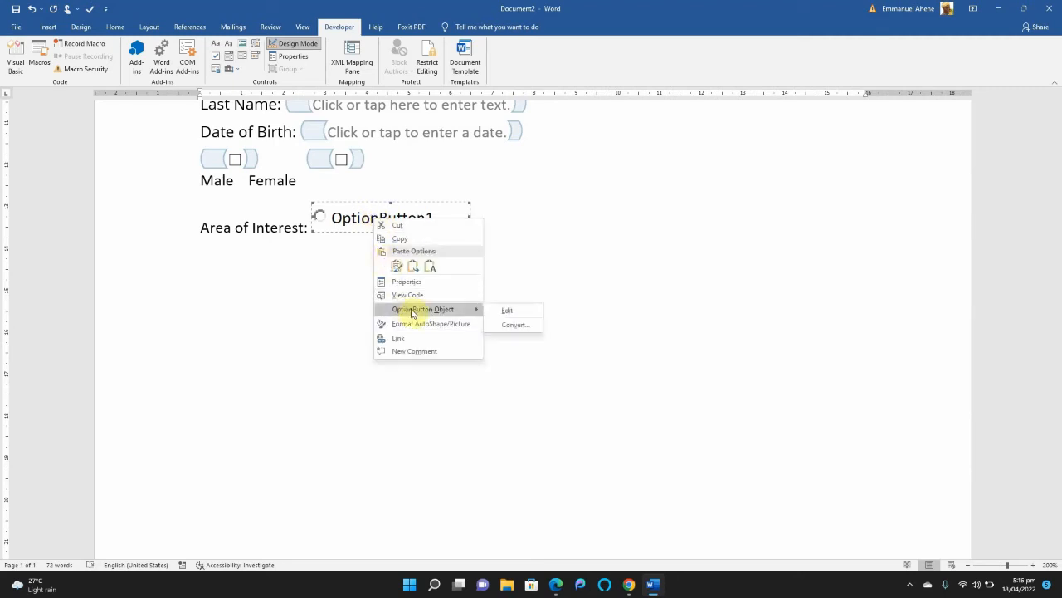
pyautogui.click(509, 310)
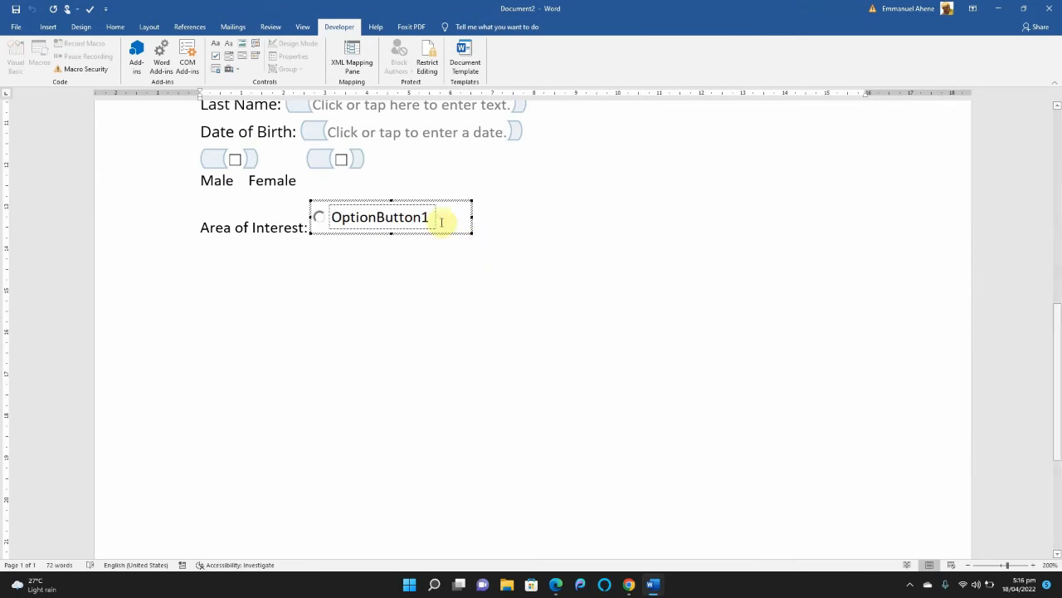
pyautogui.press('BackSpace')
pyautogui.press('BackSpace')
pyautogui.press('BackSpace')
pyautogui.press('BackSpace')
pyautogui.press('BackSpace')
pyautogui.press('BackSpace')
pyautogui.press('BackSpace')
pyautogui.press('BackSpace')
pyautogui.press('BackSpace')
pyautogui.press('BackSpace')
pyautogui.press('BackSpace')
pyautogui.press('BackSpace')
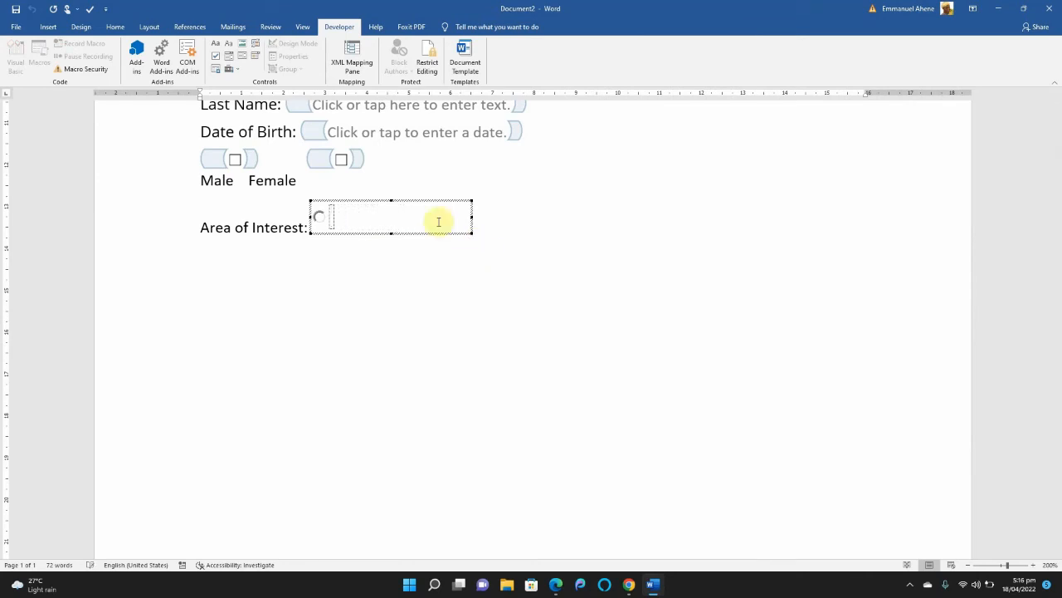
pyautogui.write('AS')
pyautogui.write('ience')
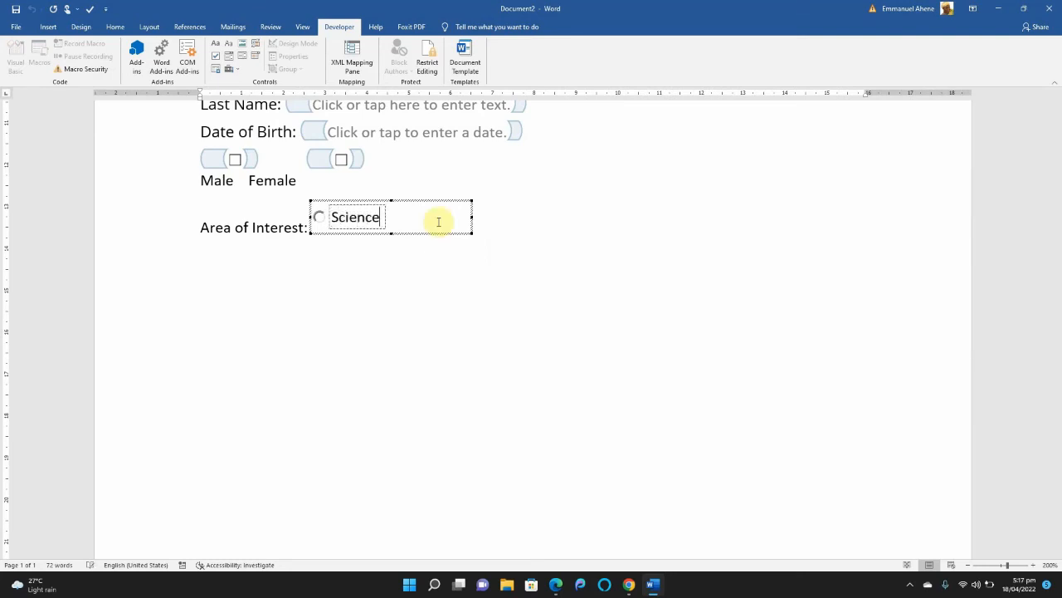
pyautogui.click(510, 230)
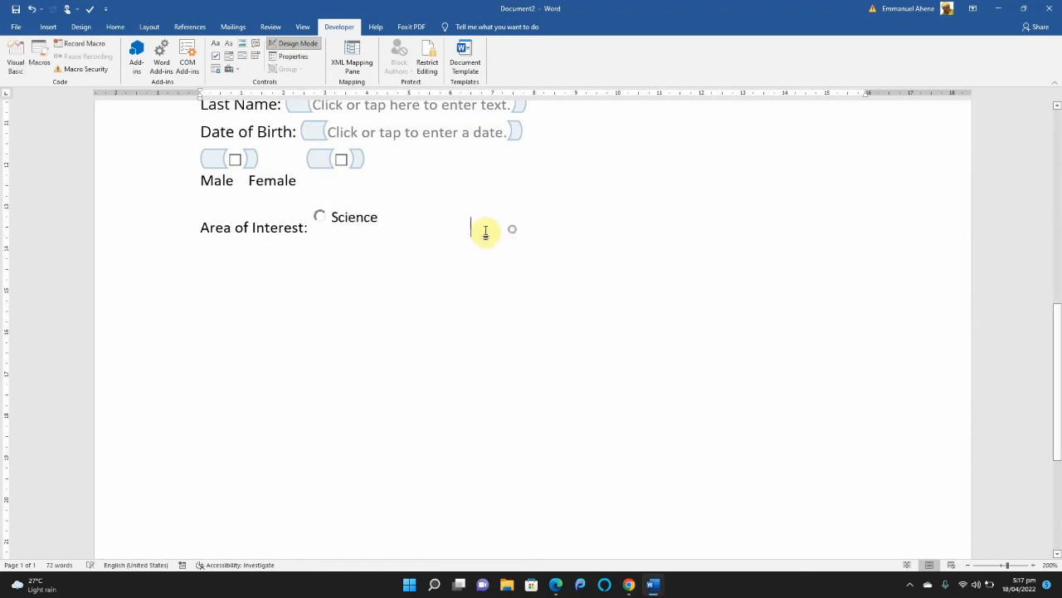
pyautogui.click(309, 234)
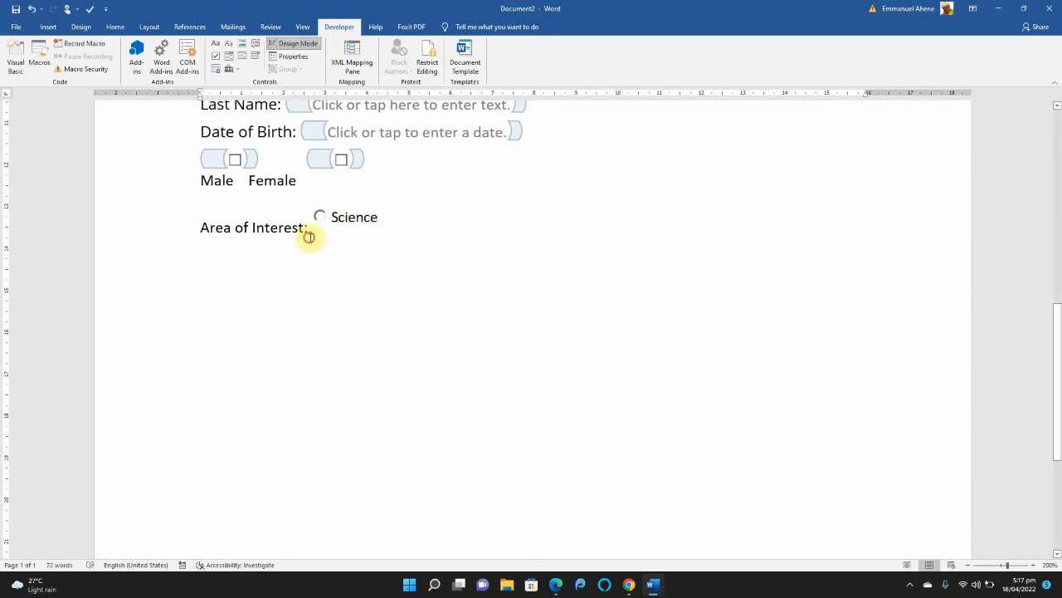
# Insert a second ActiveX option button on the Area of Interest line, after the Science option.
pyautogui.click(406, 209)
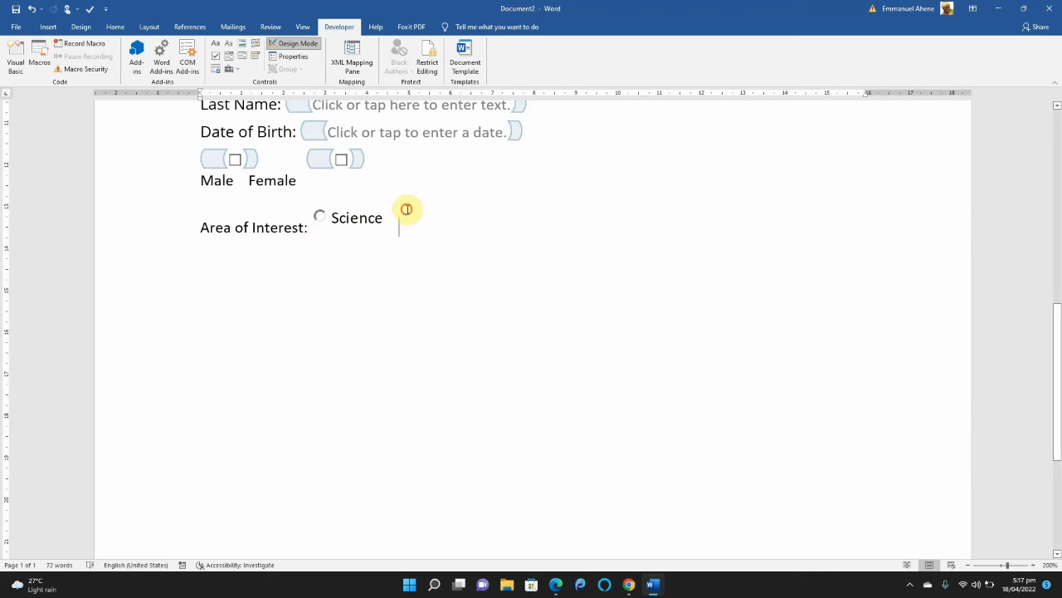
pyautogui.click(233, 69)
pyautogui.click(263, 117)
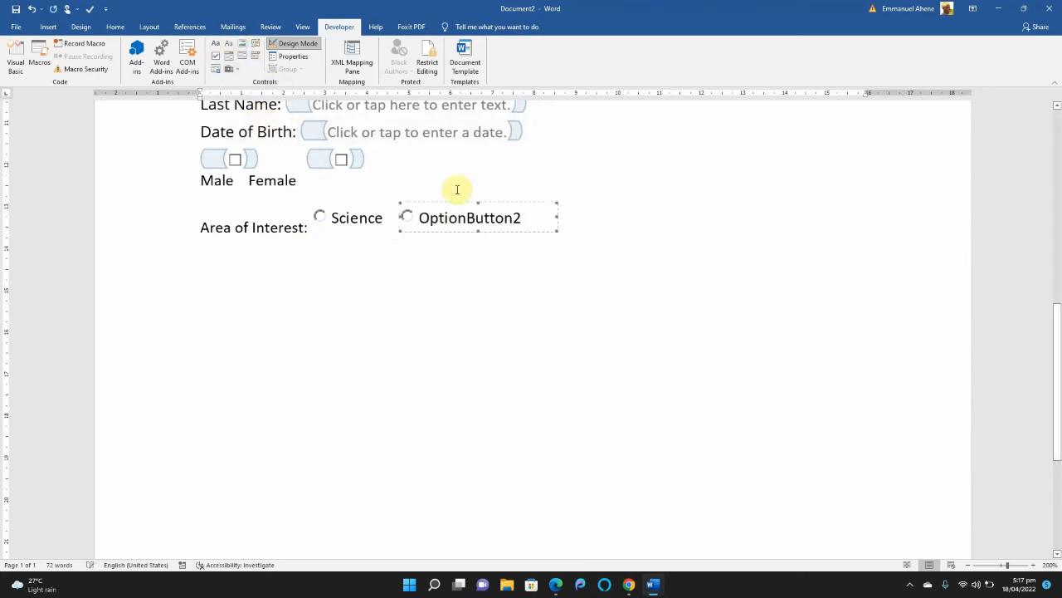
# Change the second option button's caption to "Arts".
pyautogui.rightClick(510, 219)
pyautogui.moveTo(544, 309)
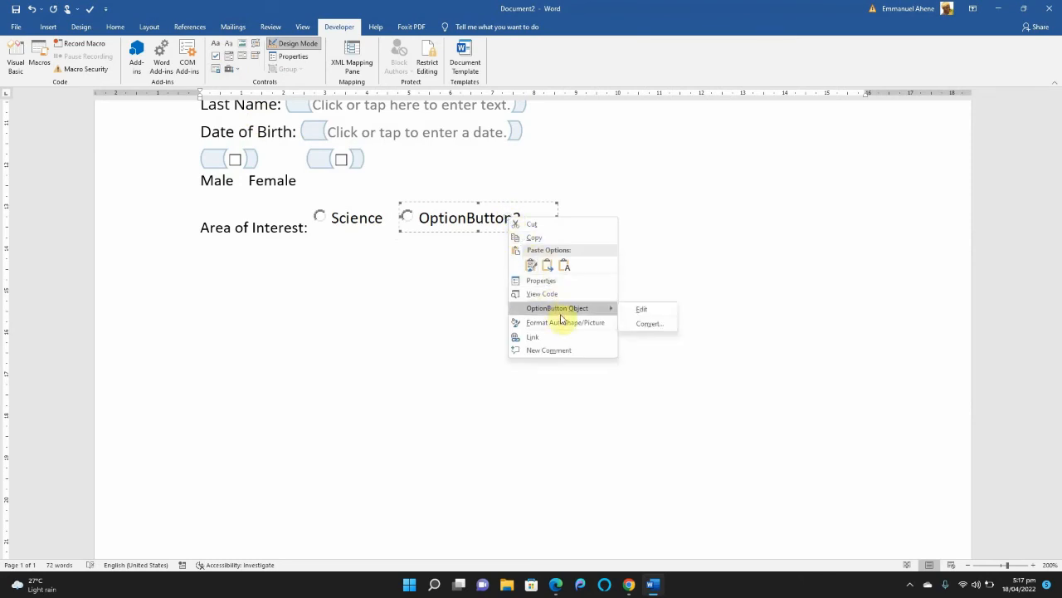
pyautogui.click(639, 310)
pyautogui.press('BackSpace')
pyautogui.press('BackSpace')
pyautogui.press('BackSpace')
pyautogui.press('BackSpace')
pyautogui.press('BackSpace')
pyautogui.press('BackSpace')
pyautogui.press('BackSpace')
pyautogui.press('BackSpace')
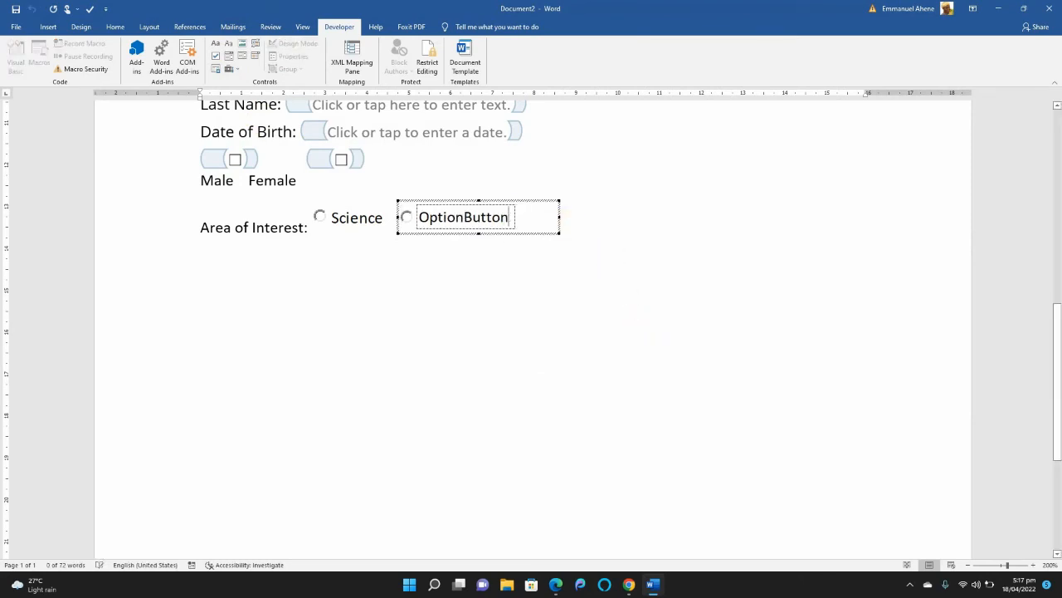
pyautogui.press('BackSpace')
pyautogui.press('BackSpace')
pyautogui.press('BackSpace')
pyautogui.press('BackSpace')
pyautogui.press('BackSpace')
pyautogui.write('Arts')
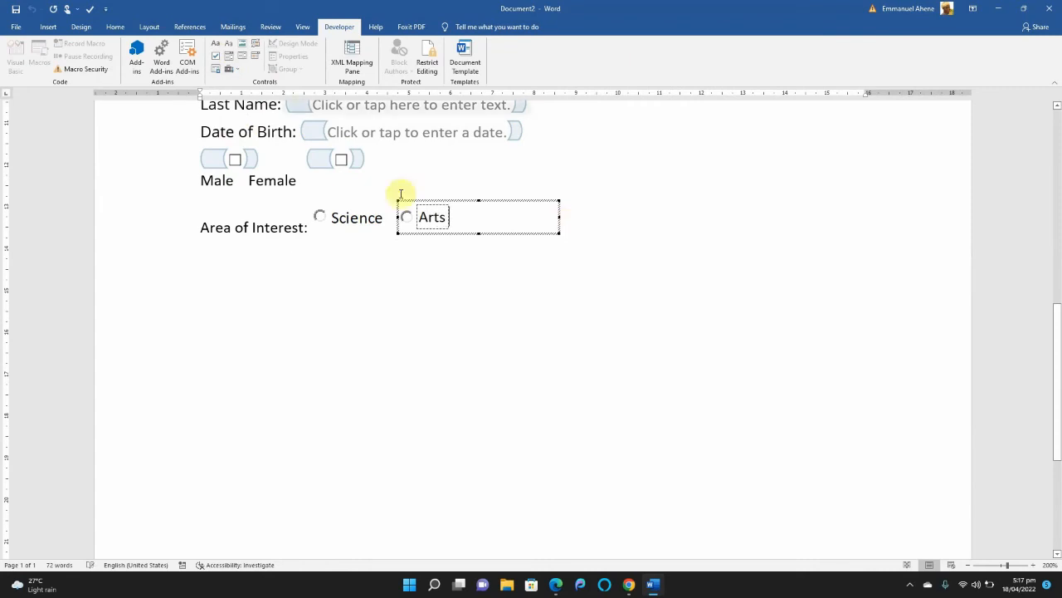
pyautogui.click(680, 241)
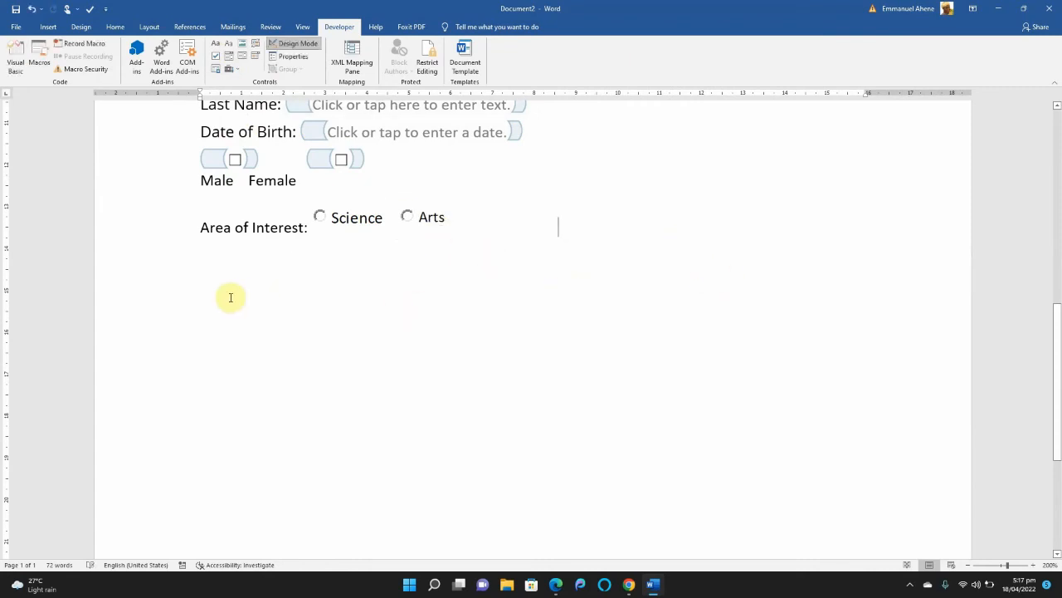
# Turn off Design Mode so the Bio Form can be filled in.
pyautogui.moveTo(1058, 360); pyautogui.dragTo(1059, 270)
pyautogui.click(300, 44)
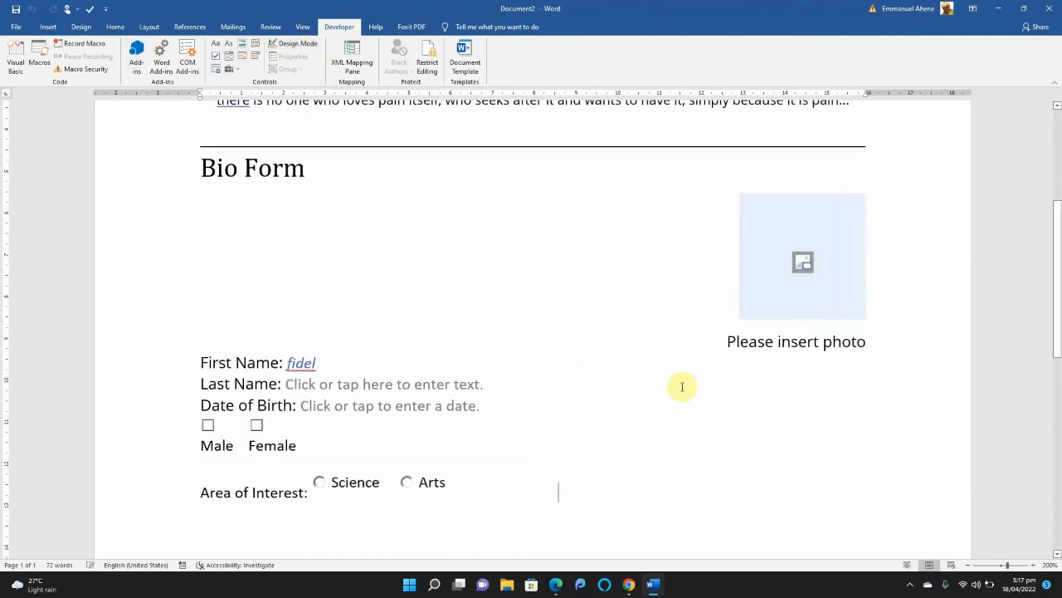
pyautogui.moveTo(1060, 231)
pyautogui.mouseDown()
pyautogui.moveTo(1060, 255)
pyautogui.moveTo(1060, 240)
pyautogui.mouseUp()
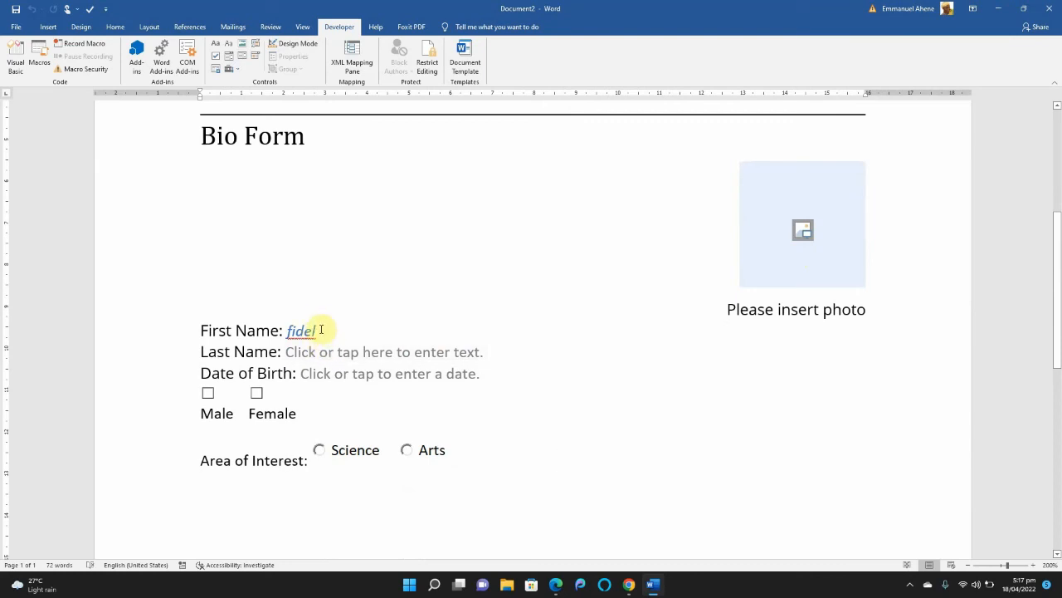
# Enter a sample last name in the form's Last Name text control.
pyautogui.click(340, 351)
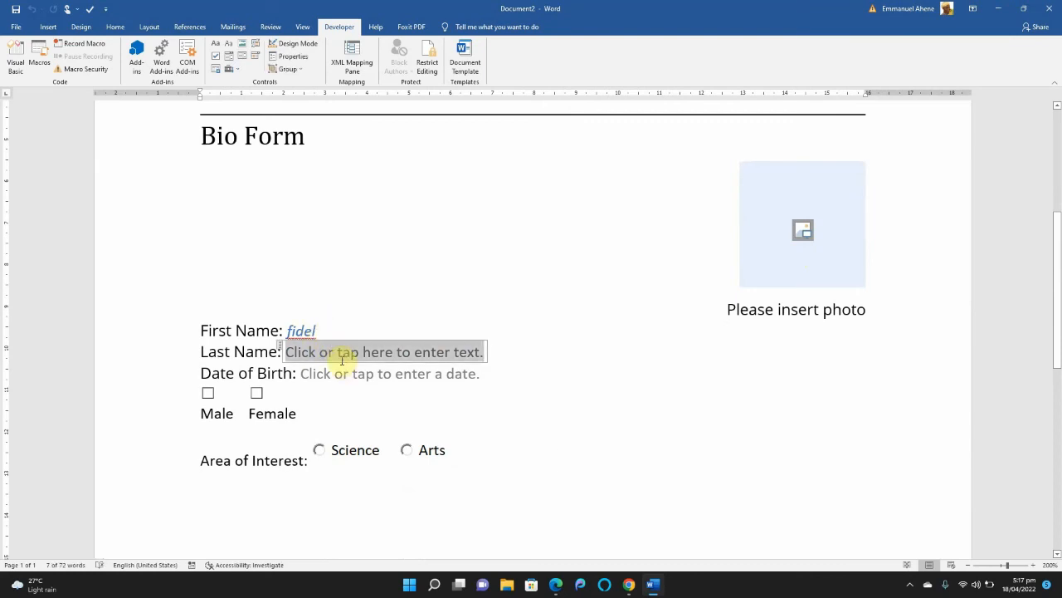
pyautogui.write('Castr')
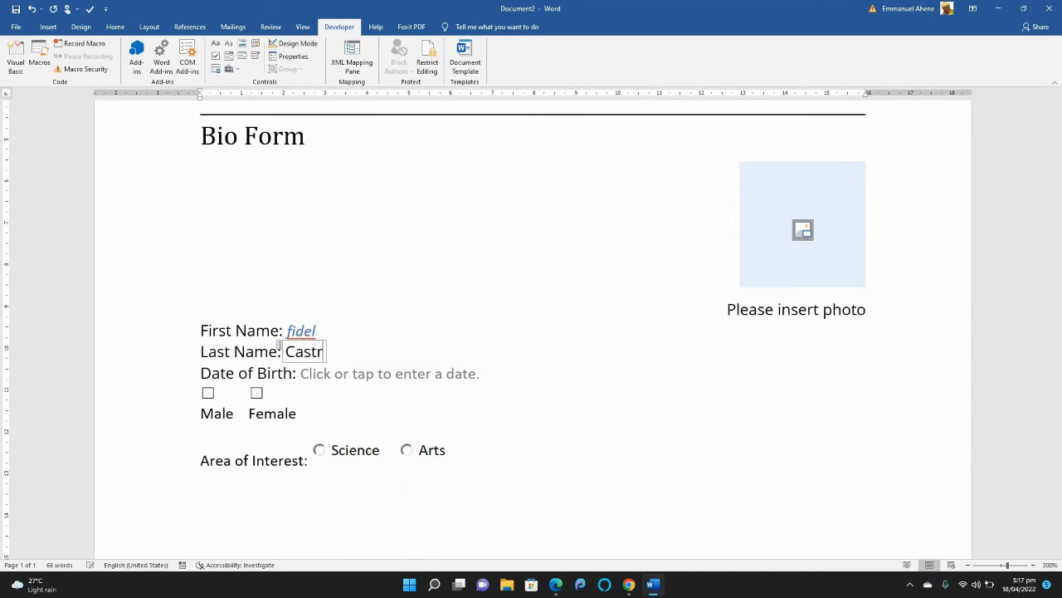
pyautogui.write('o')
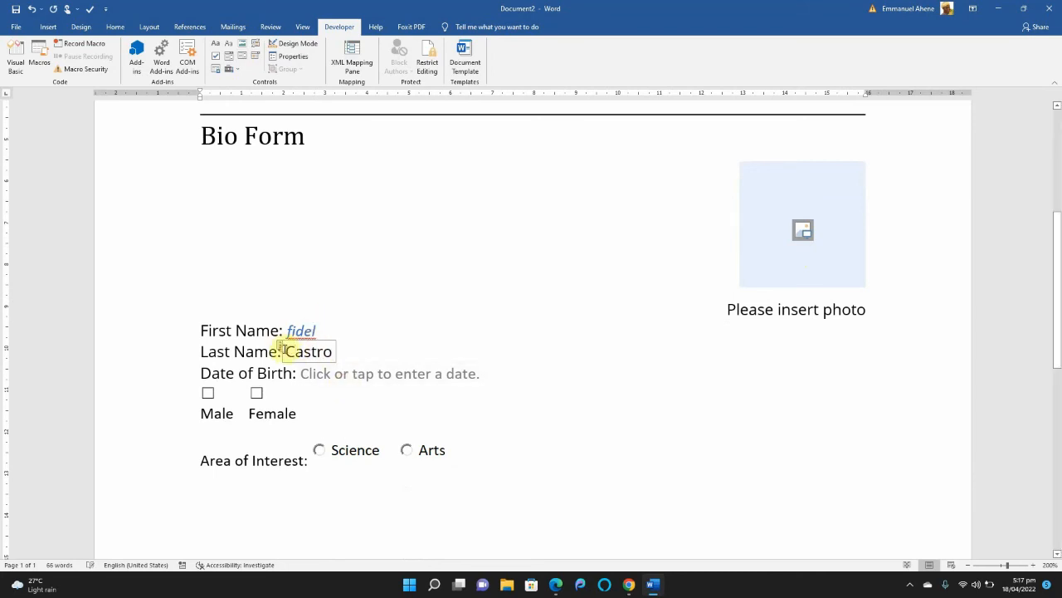
pyautogui.moveTo(283, 352); pyautogui.dragTo(336, 352)
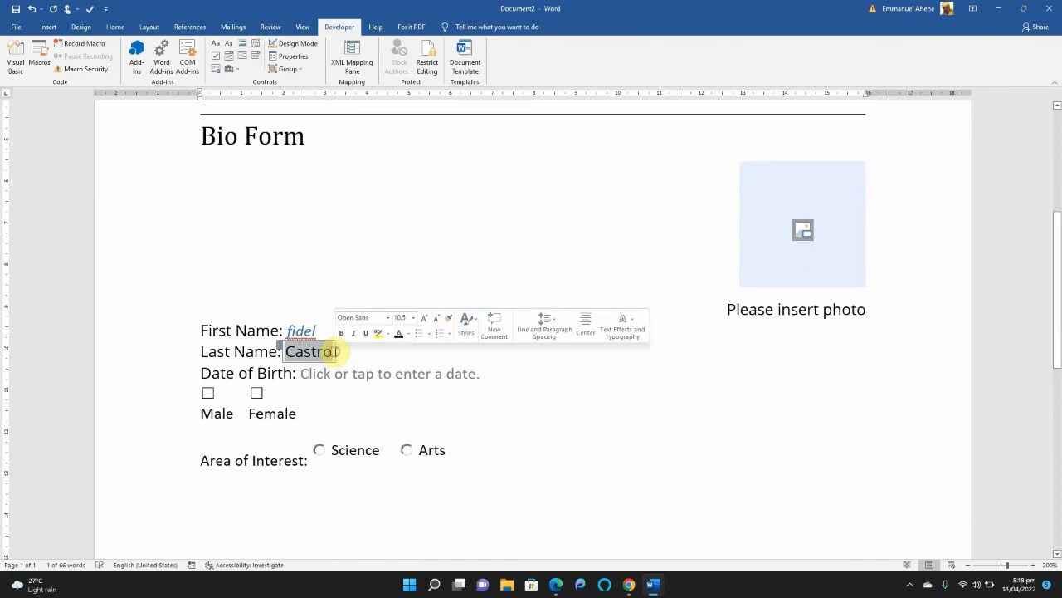
pyautogui.click(303, 351)
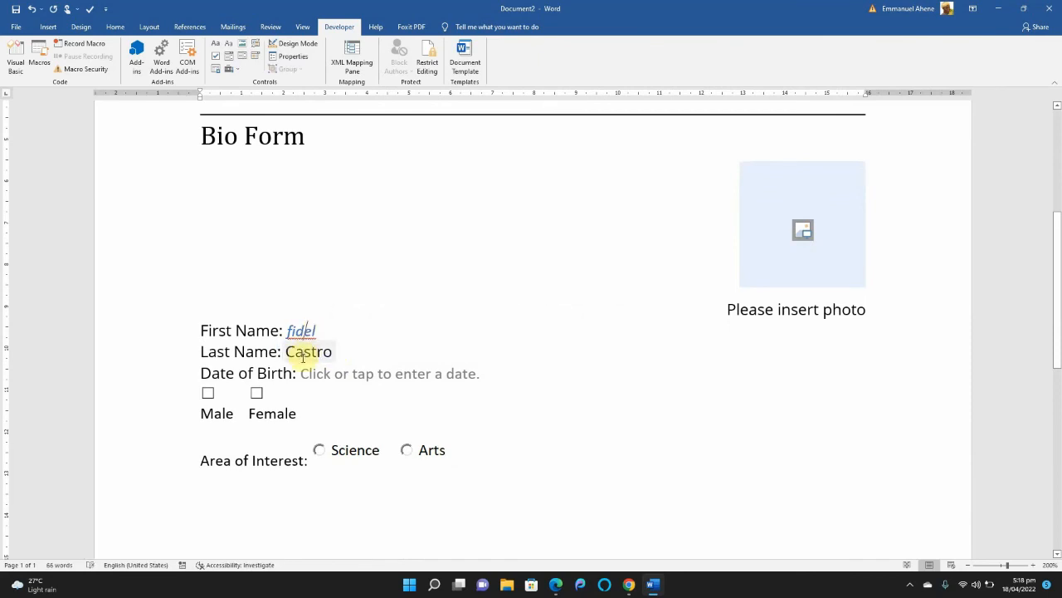
# Choose a date of birth from the calendar of the Date of Birth date picker.
pyautogui.click(346, 374)
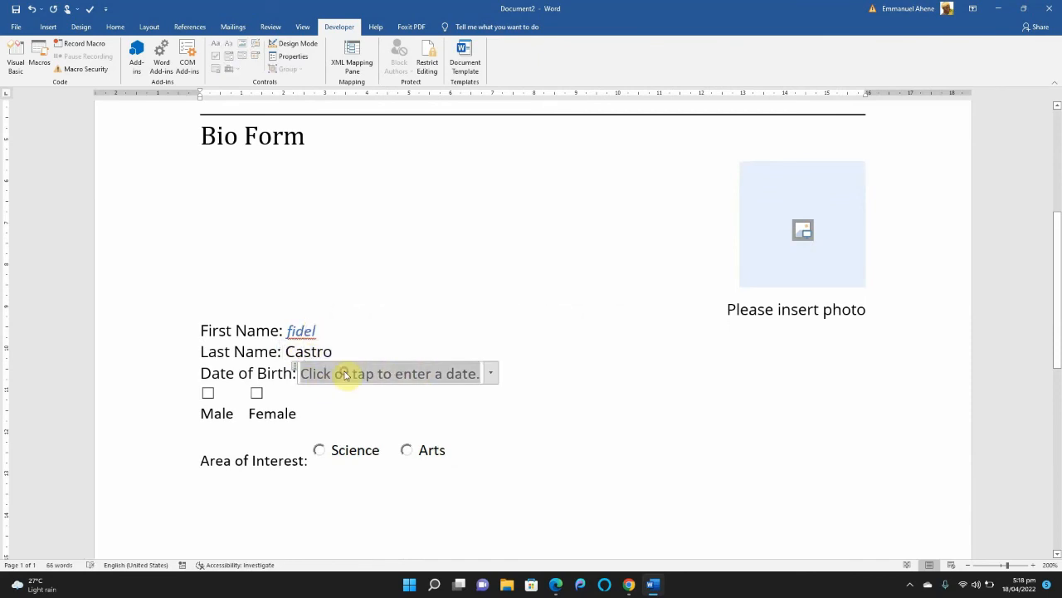
pyautogui.click(304, 394)
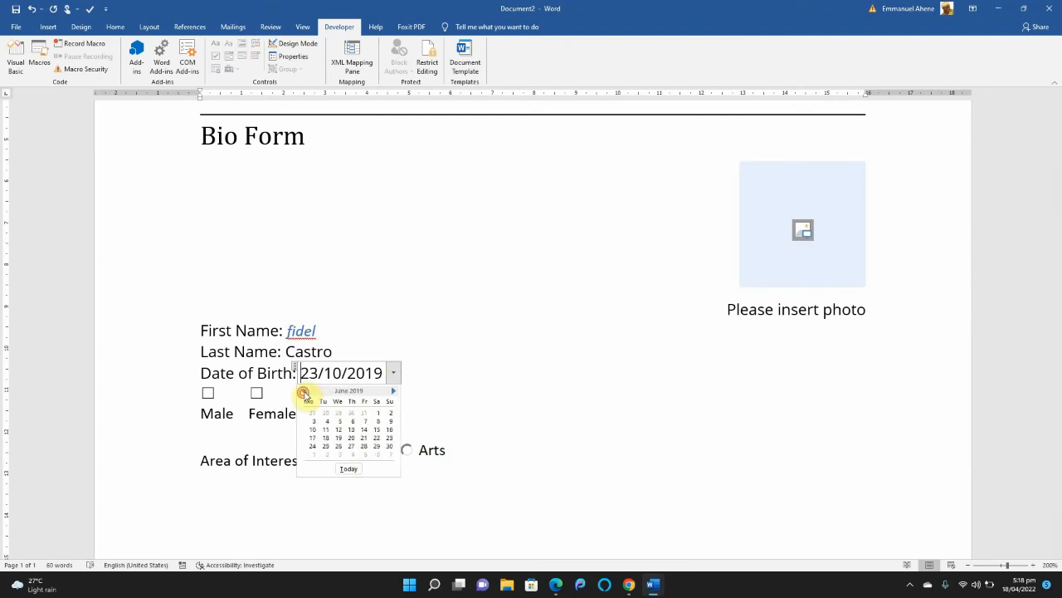
pyautogui.click(303, 394)
pyautogui.click(304, 394)
pyautogui.click(304, 393)
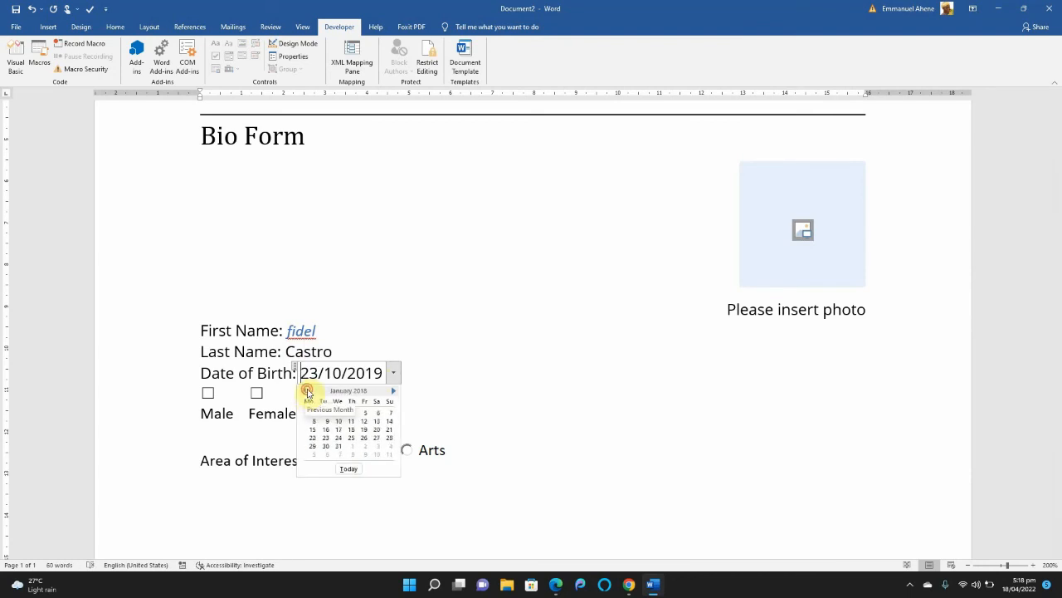
pyautogui.click(304, 391)
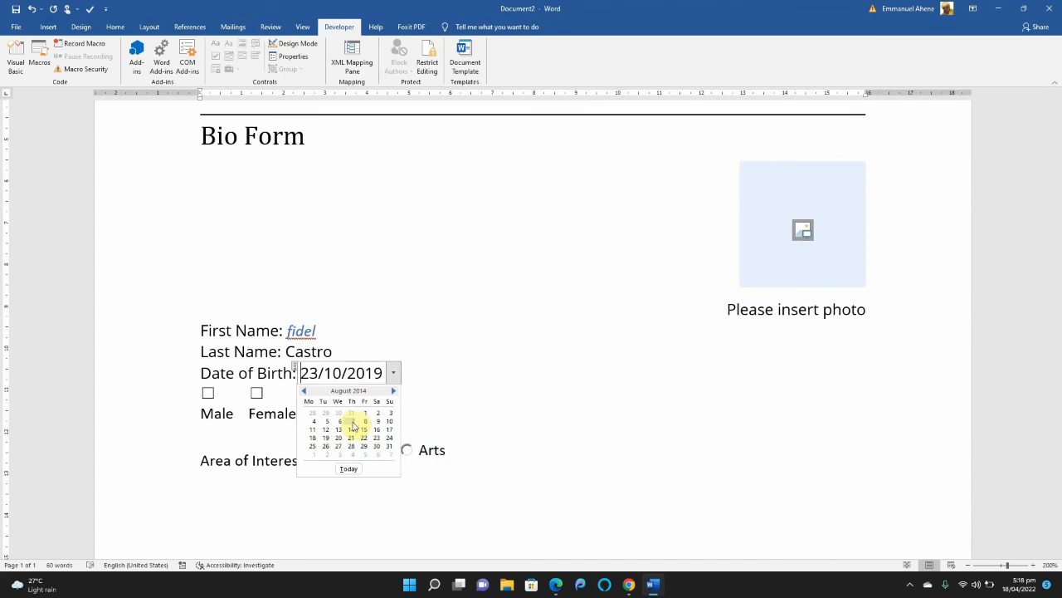
pyautogui.click(352, 422)
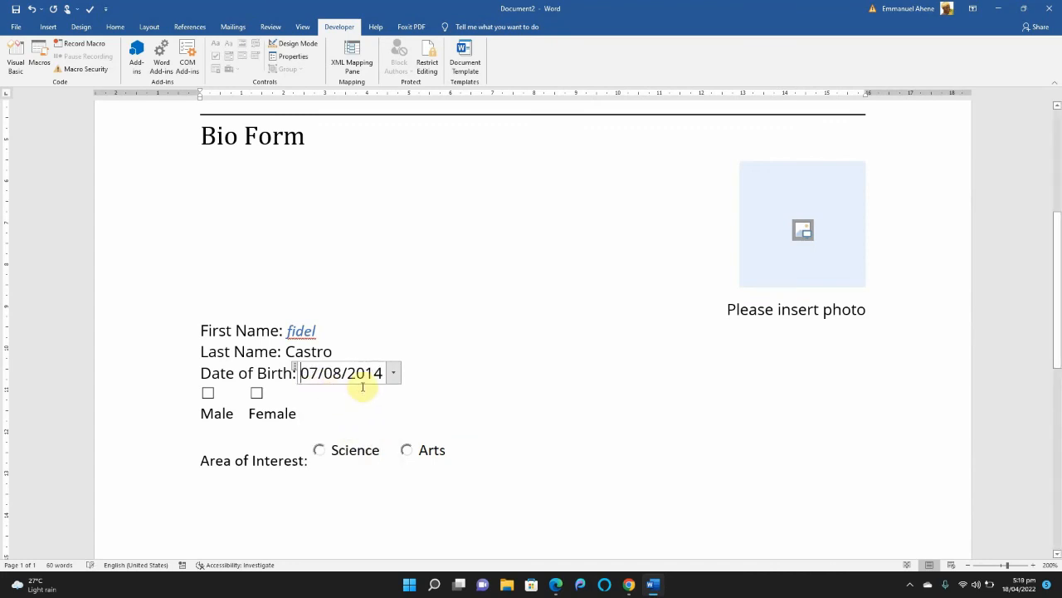
pyautogui.click(452, 354)
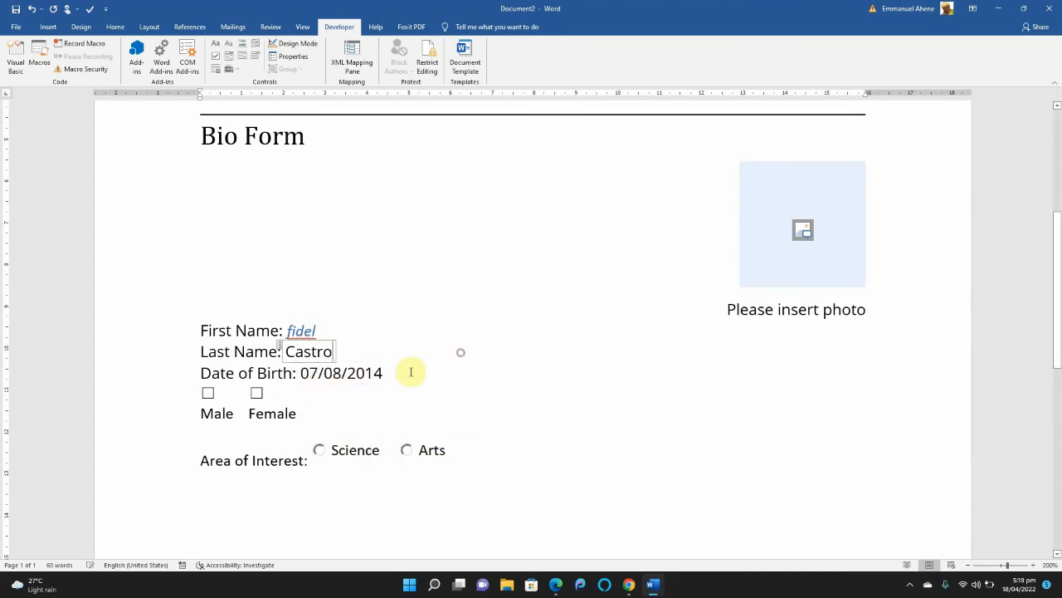
# Tick the Male check box and select Arts as the area of interest.
pyautogui.click(207, 392)
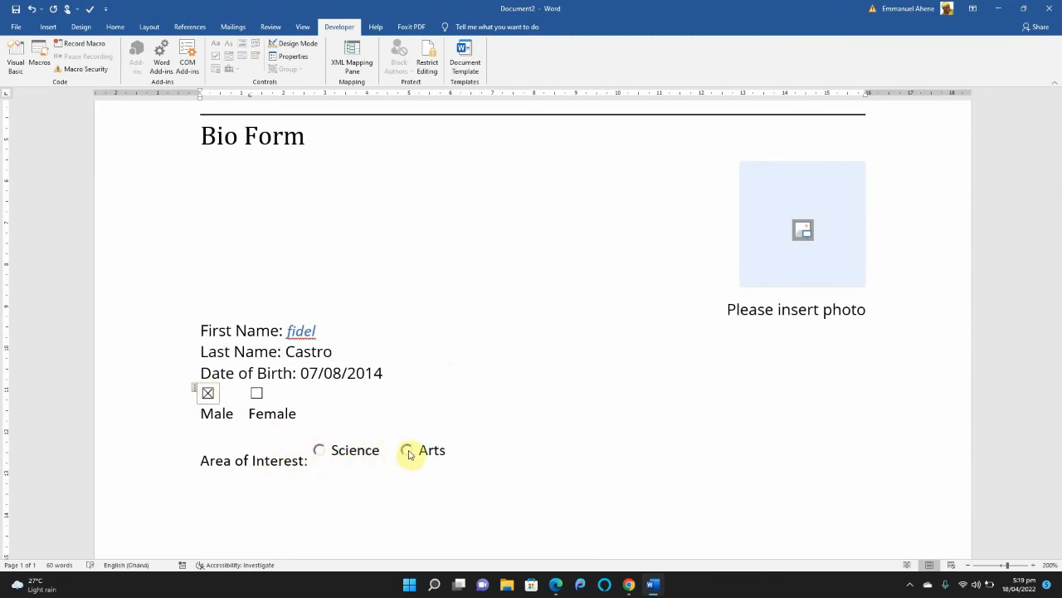
pyautogui.click(408, 451)
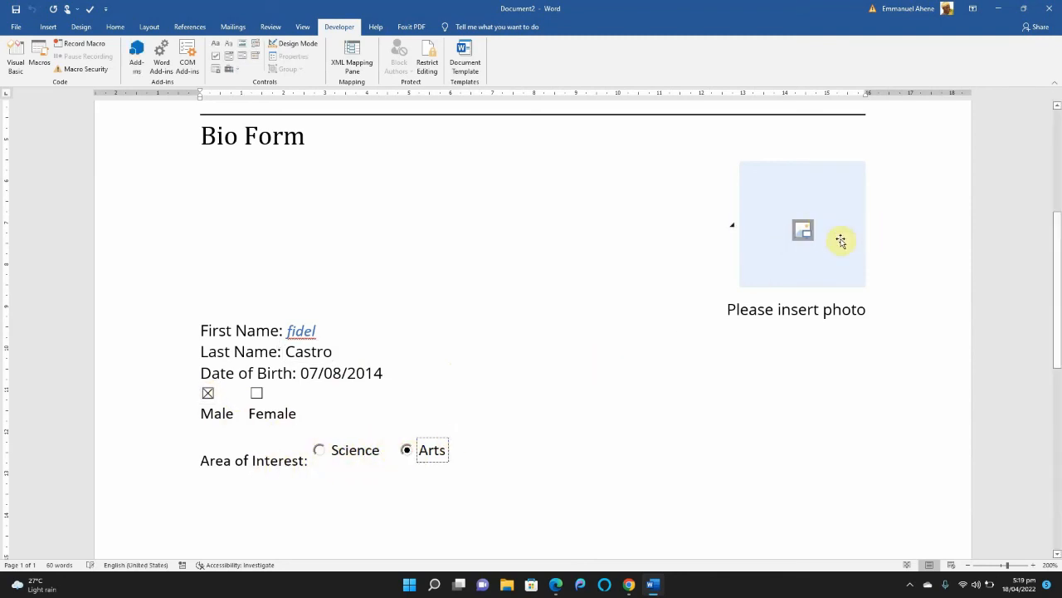
# Fill the form's photo placeholder with the picture file "company site" from the Desktop folder.
pyautogui.click(802, 230)
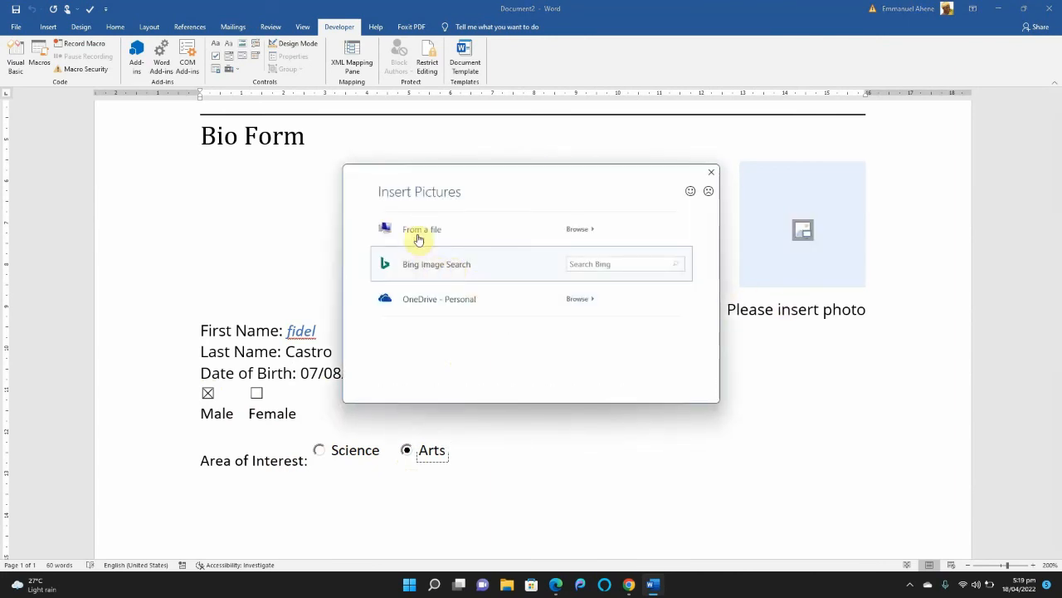
pyautogui.click(419, 239)
pyautogui.click(149, 159)
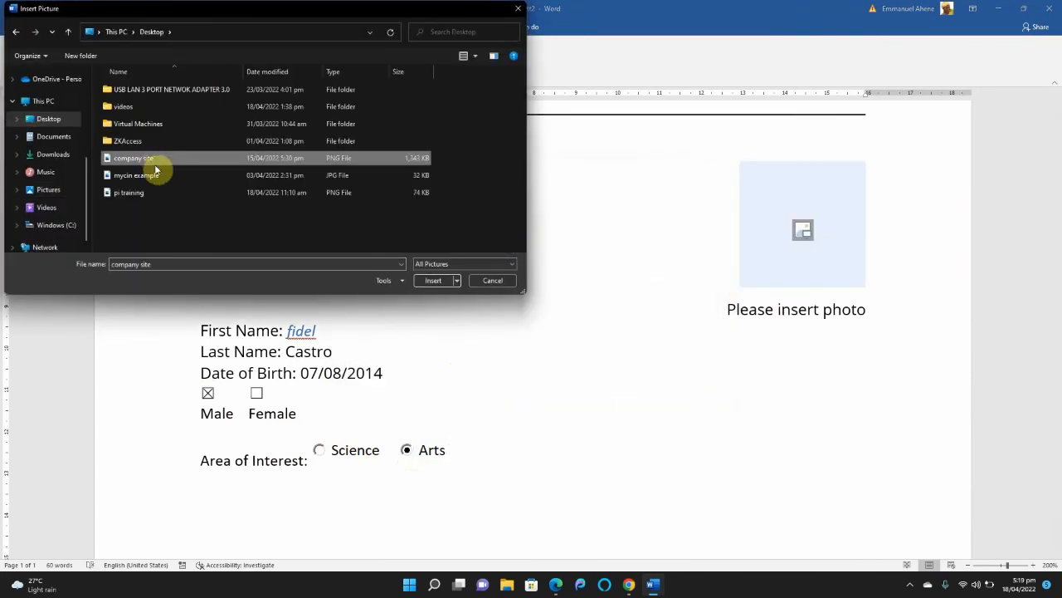
pyautogui.click(433, 281)
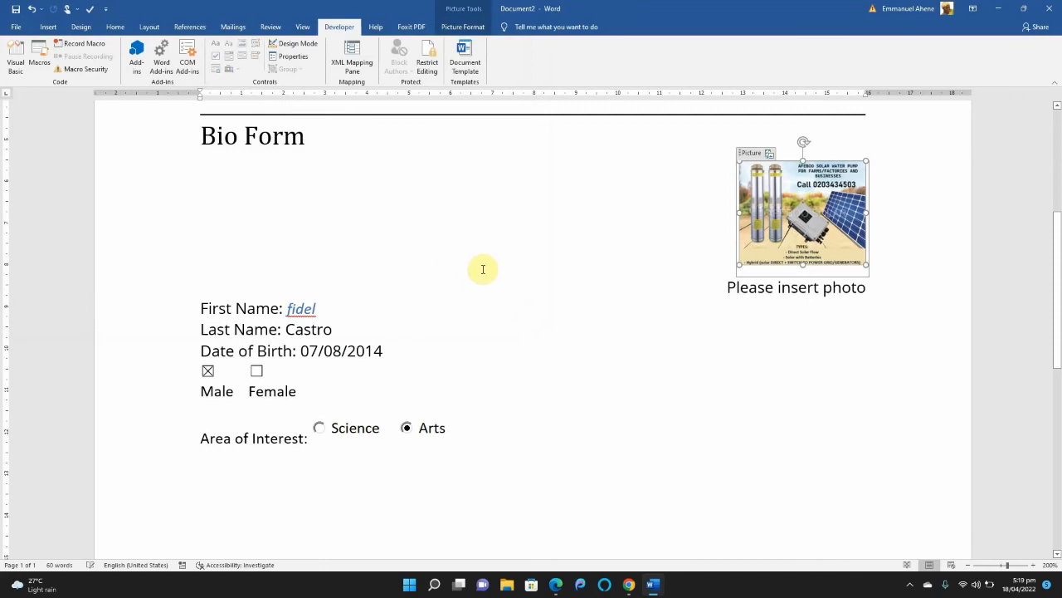
pyautogui.click(667, 217)
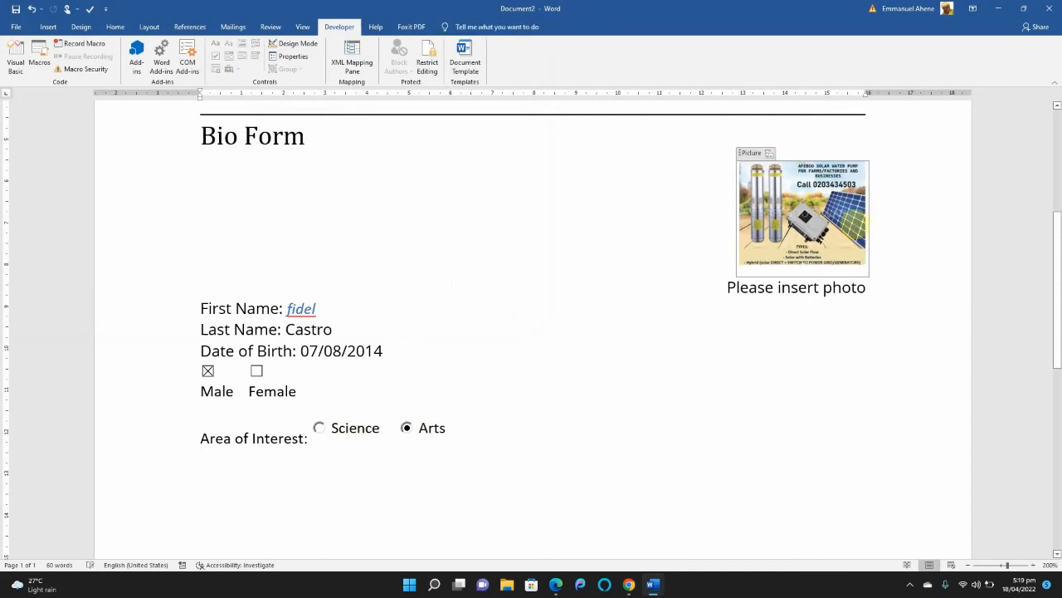
pyautogui.moveTo(1059, 275); pyautogui.dragTo(1059, 251)
pyautogui.click(216, 487)
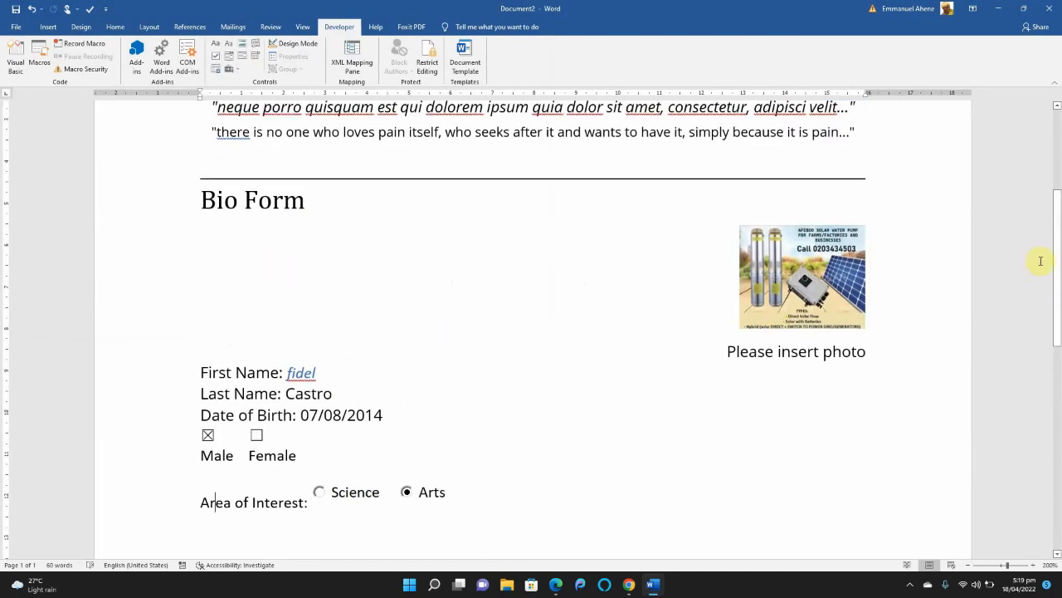
pyautogui.moveTo(1059, 249); pyautogui.dragTo(1060, 259)
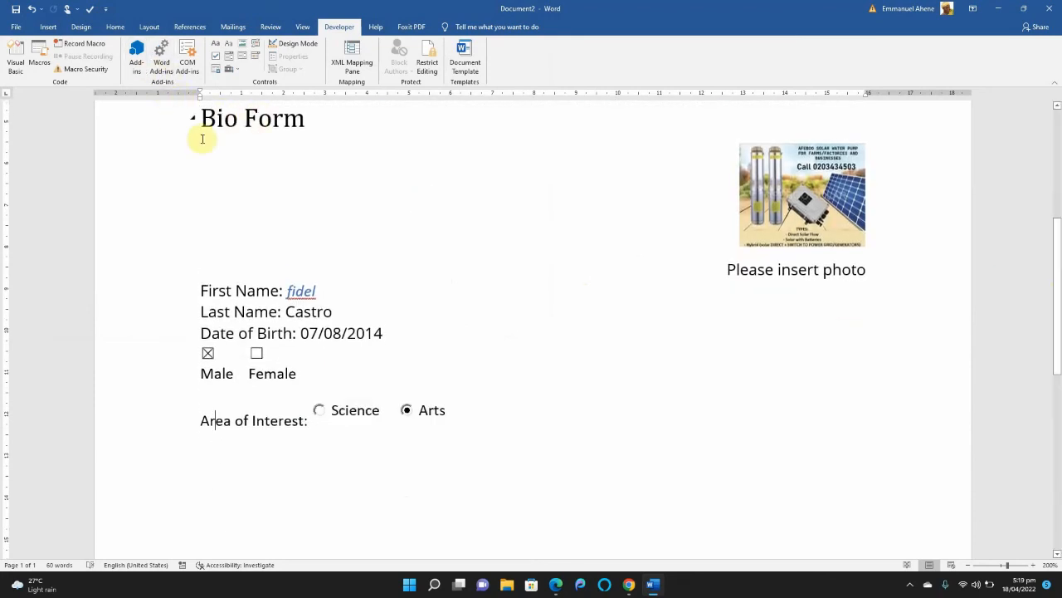
pyautogui.click(46, 27)
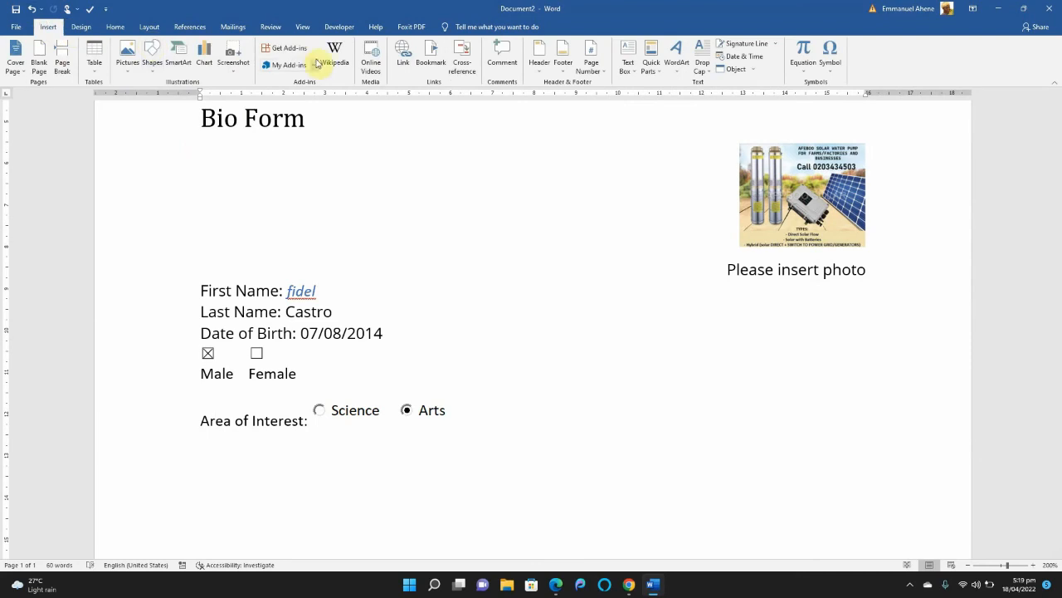
pyautogui.click(114, 26)
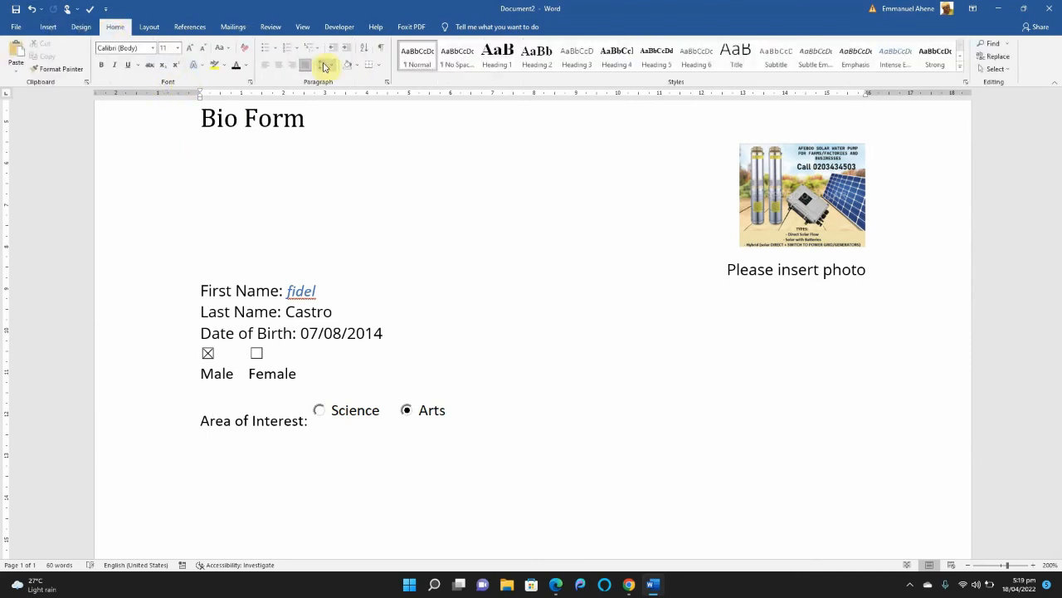
pyautogui.click(378, 67)
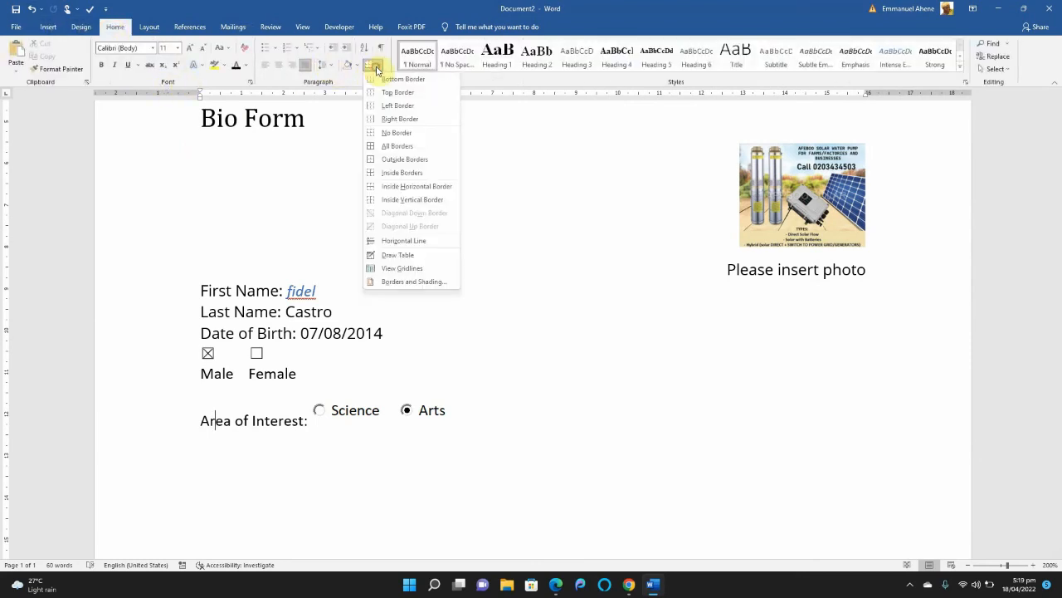
pyautogui.click(378, 67)
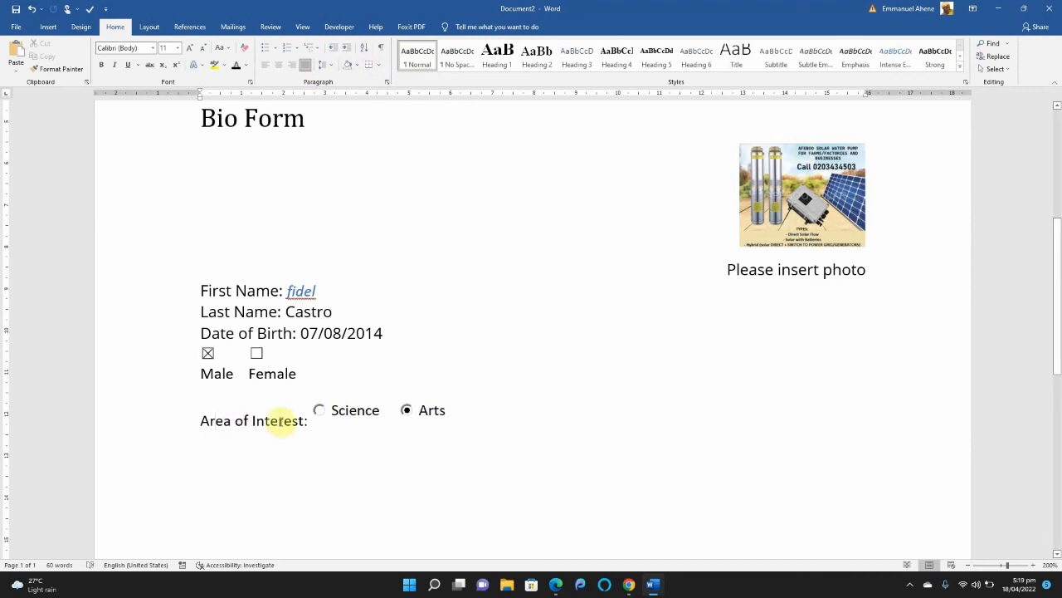